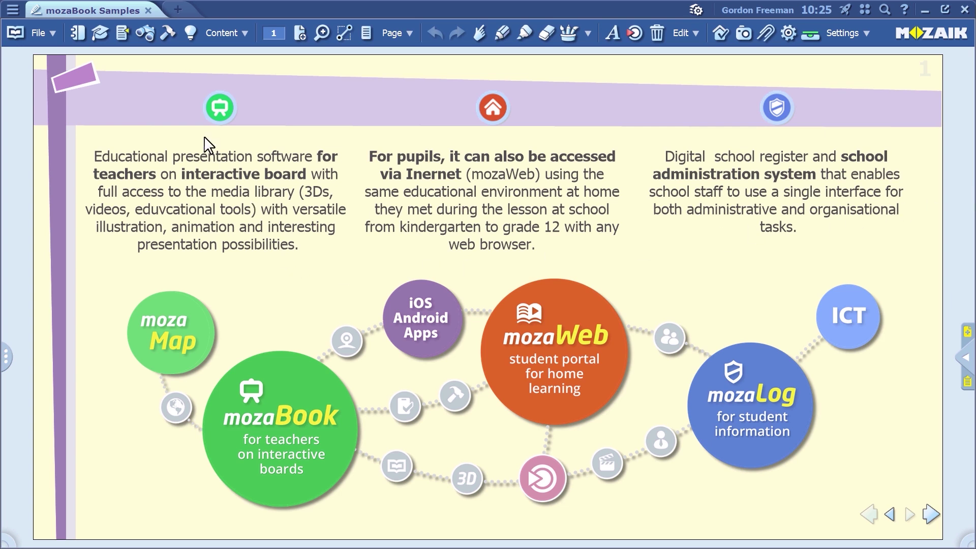
Open the TEST exercise maker from the Tools and games panel.
{"action": "left_click", "coordinate": [167, 35]}
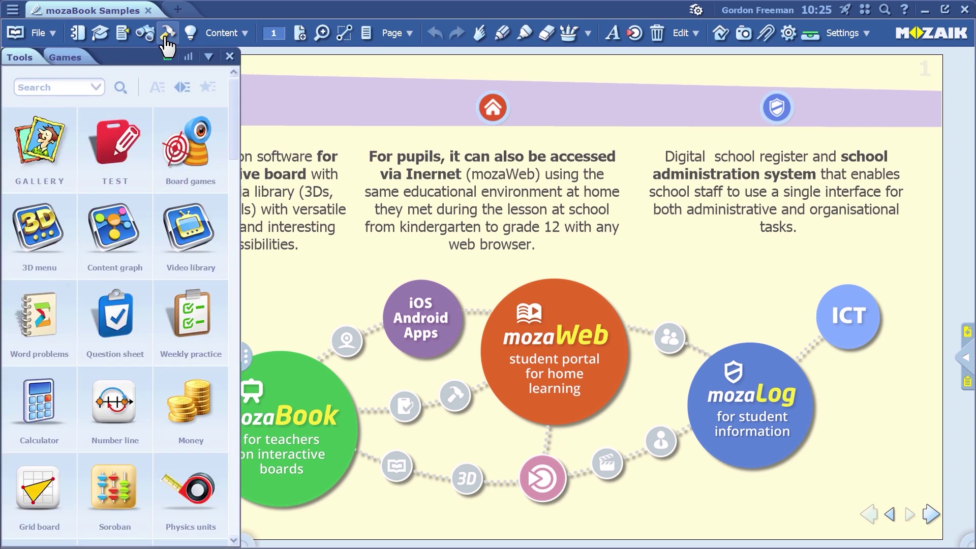
{"action": "left_click", "coordinate": [123, 174]}
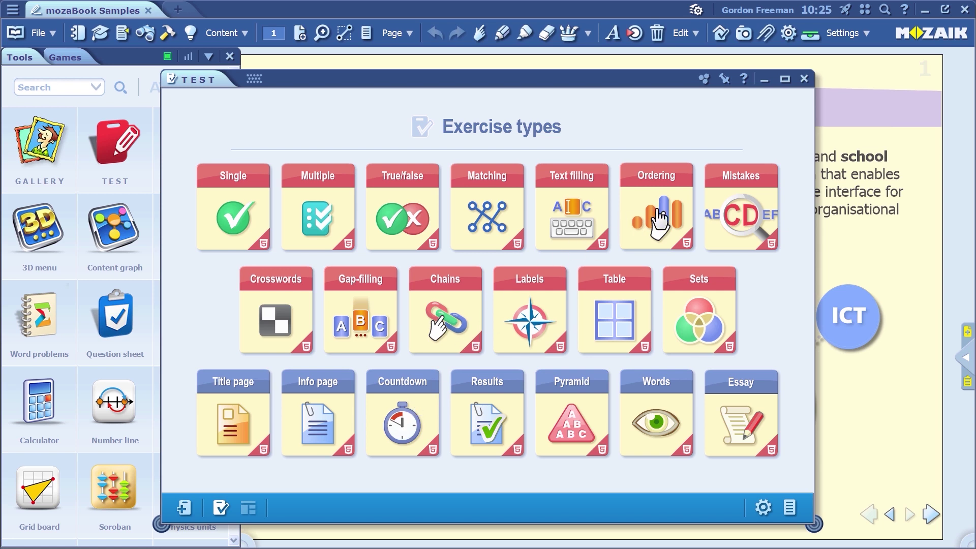
Create an image-with-list Ordering exercise titled 'Put the following historical events into chronological order, starting with the earliest'.
{"action": "left_click", "coordinate": [661, 215]}
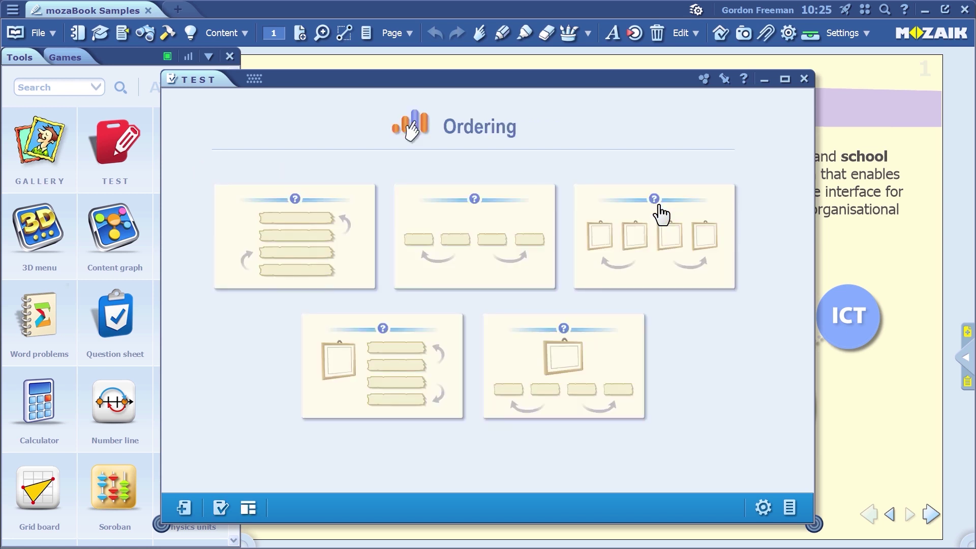
{"action": "left_click", "coordinate": [417, 364]}
{"action": "type", "text": "Pu"}
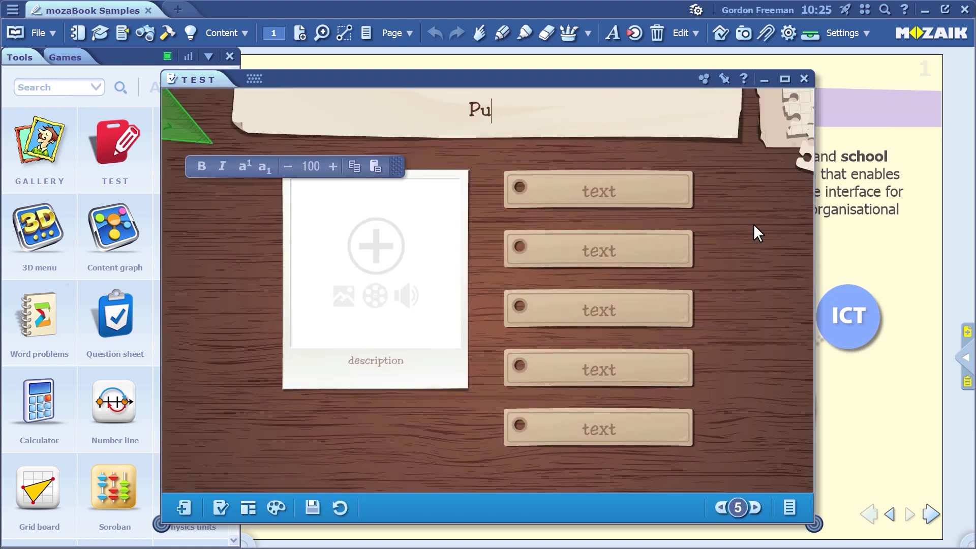
{"action": "type", "text": "t the following"}
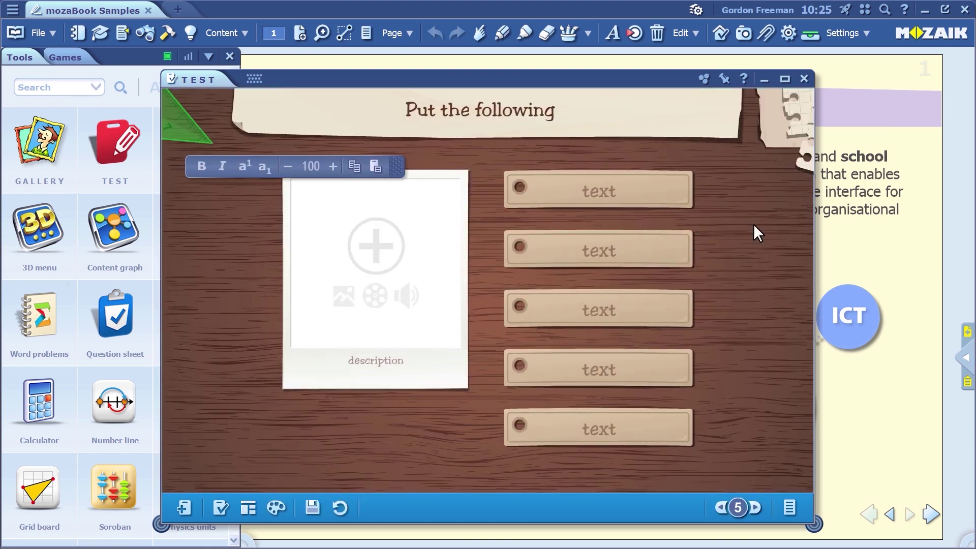
{"action": "type", "text": " historical events into c"}
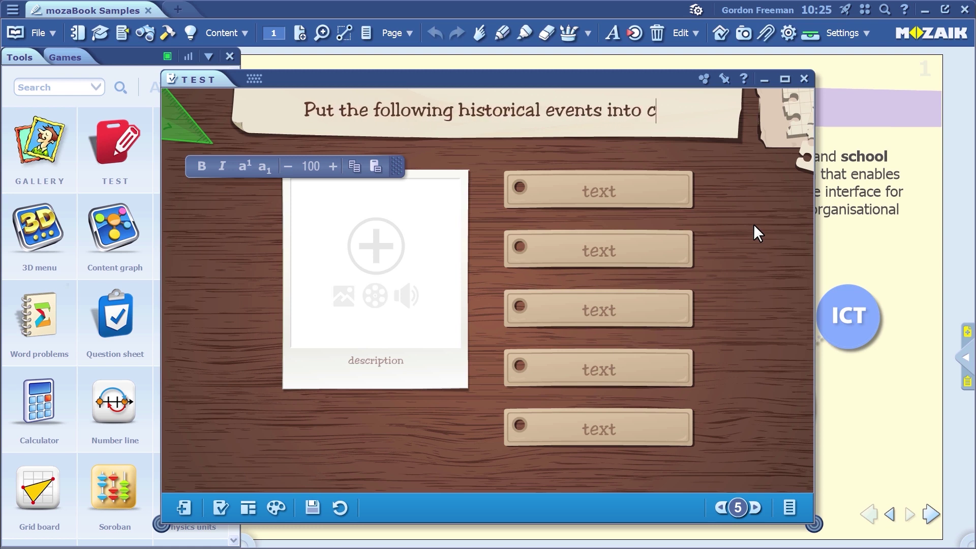
{"action": "type", "text": "hronological order, starting wit"}
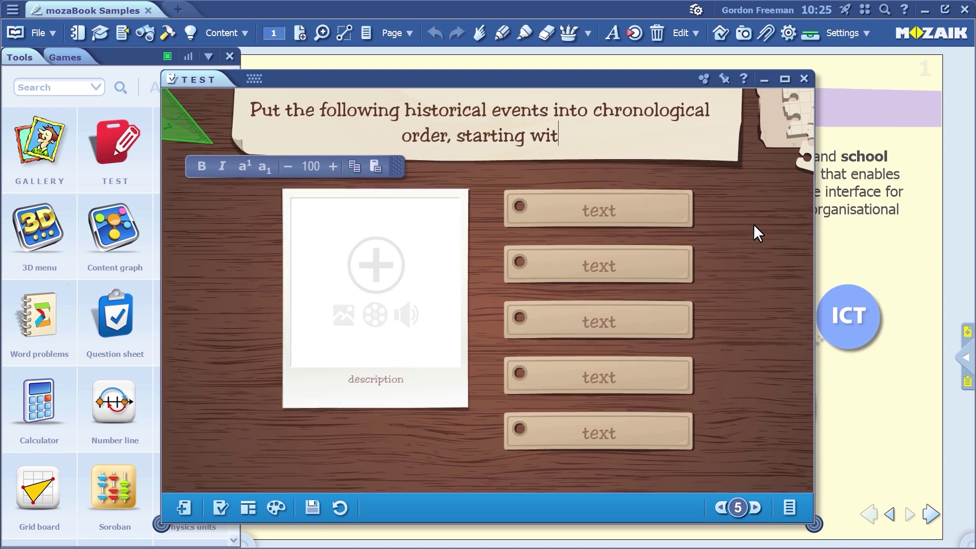
{"action": "type", "text": "h the earliest."}
{"action": "left_click", "coordinate": [652, 172]}
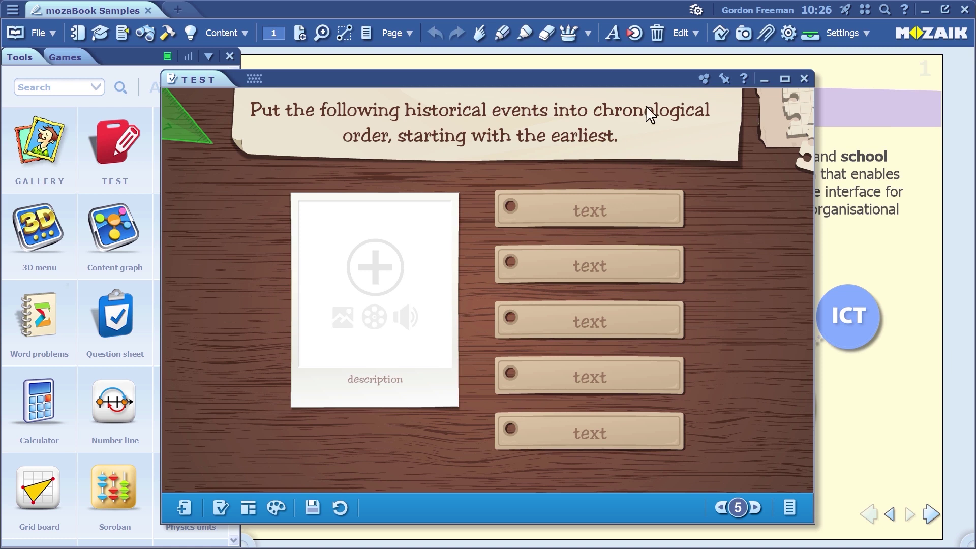
Search the media library images for 'revolution' and drop the Revolutionaries photo into the picture frame.
{"action": "left_click", "coordinate": [635, 37]}
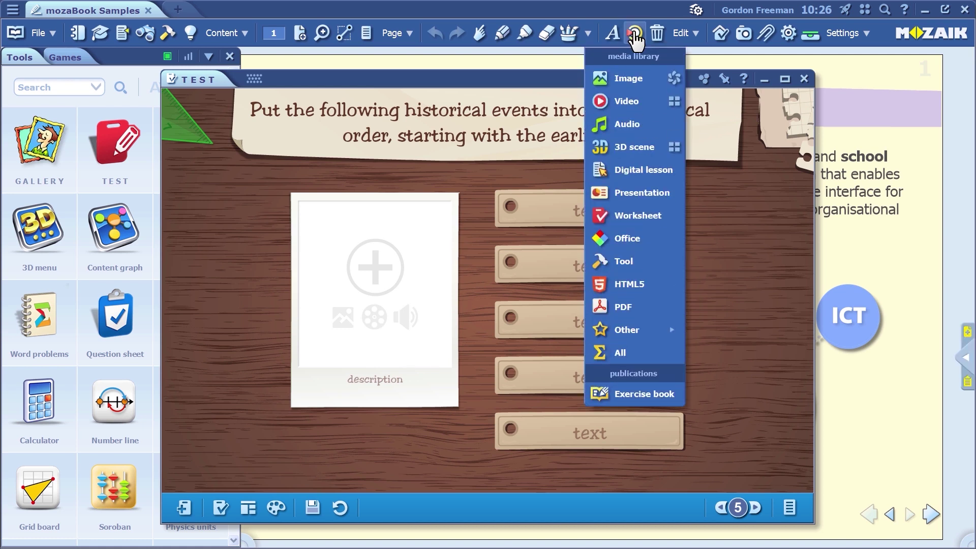
{"action": "left_click", "coordinate": [632, 81]}
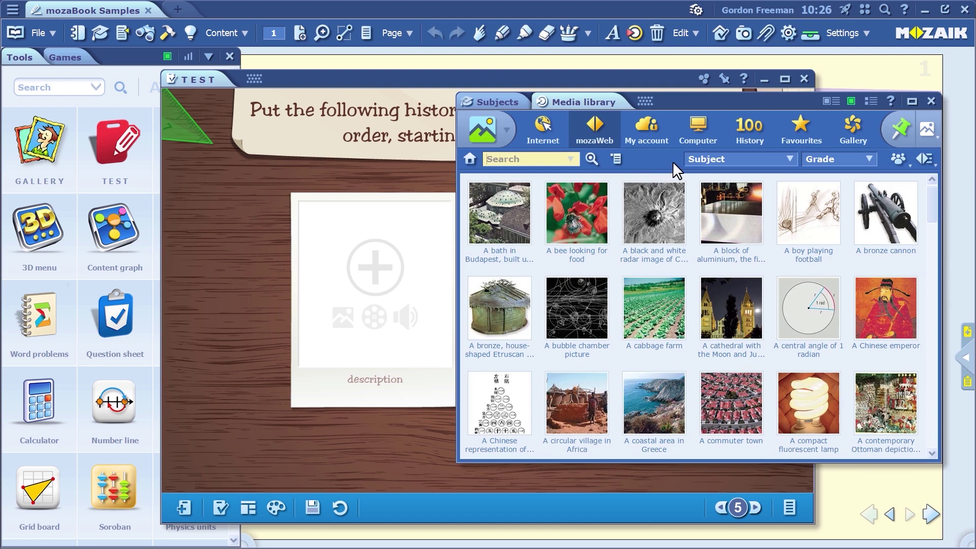
{"action": "type", "text": "revolution"}
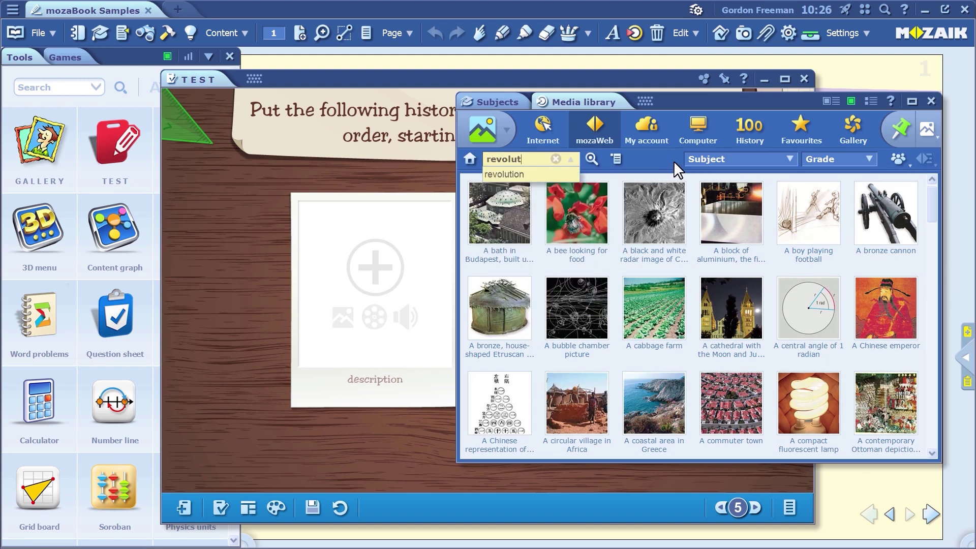
{"action": "left_click", "coordinate": [593, 161]}
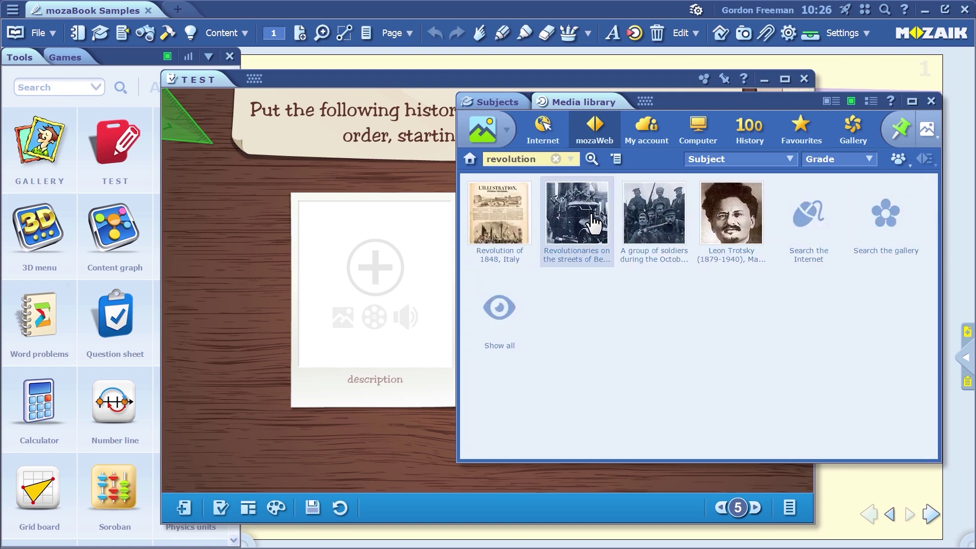
{"action": "left_click_drag", "start_coordinate": [594, 227], "coordinate": [374, 288]}
Enlarge and reposition the revolutionaries photo so it fills the frame.
{"action": "left_click", "coordinate": [376, 305]}
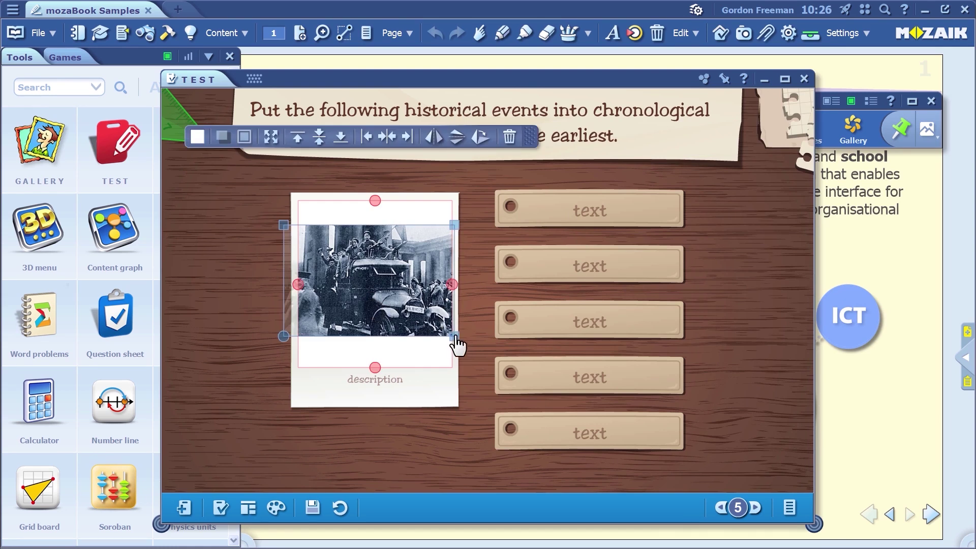
{"action": "left_click_drag", "start_coordinate": [455, 336], "coordinate": [506, 384]}
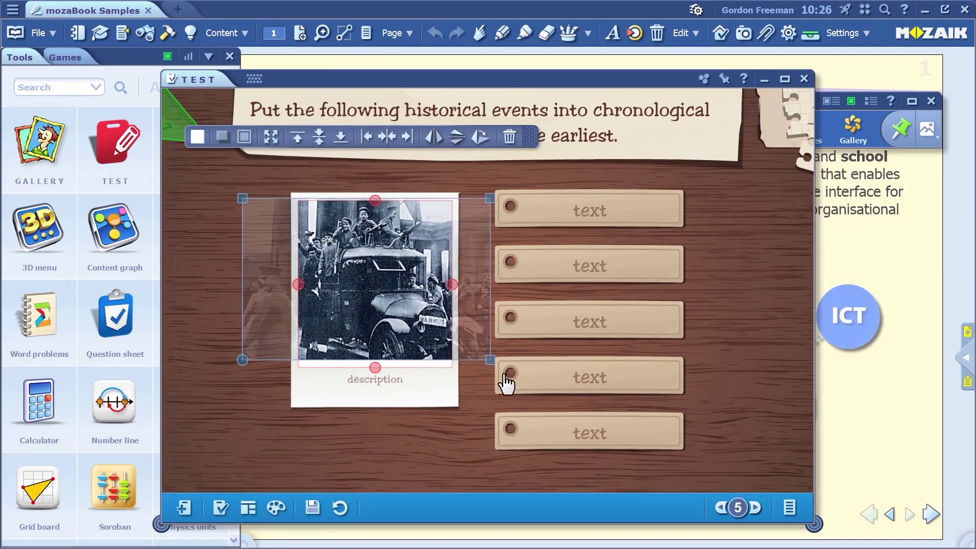
{"action": "left_click_drag", "start_coordinate": [400, 301], "coordinate": [477, 285]}
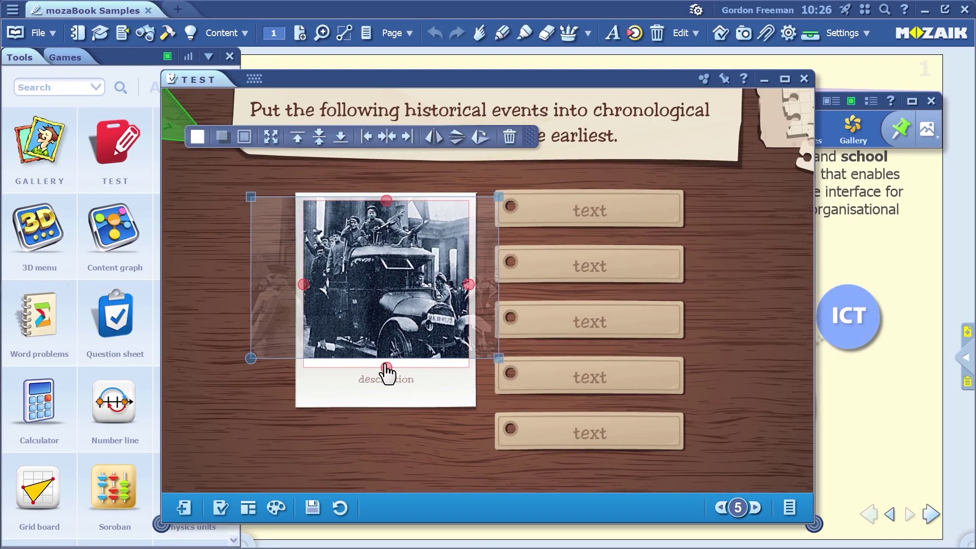
{"action": "left_click_drag", "start_coordinate": [387, 367], "coordinate": [386, 358]}
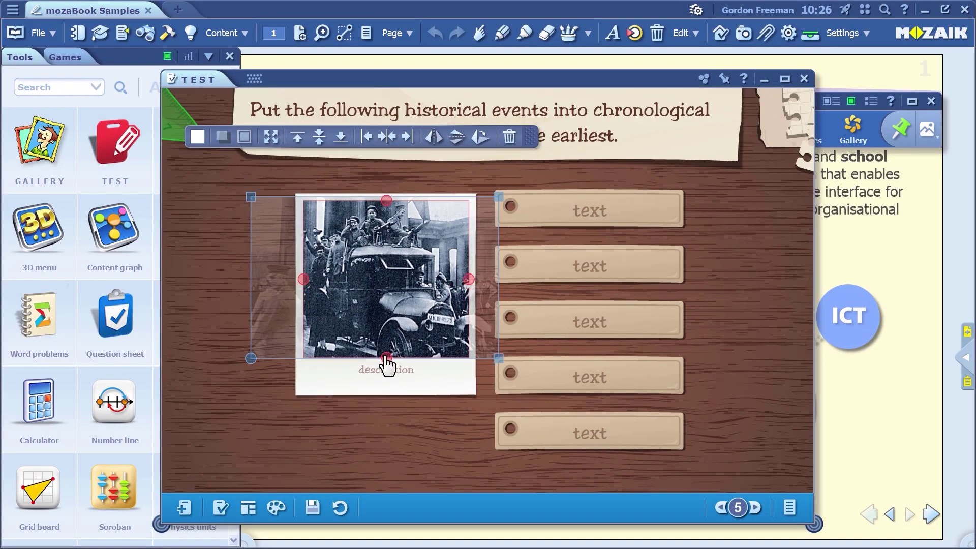
{"action": "left_click", "coordinate": [751, 225]}
Enter the items Discovery of America, Battle of Waterloo, 2nd World War, Great Depression, American Civil War.
{"action": "left_click", "coordinate": [602, 210]}
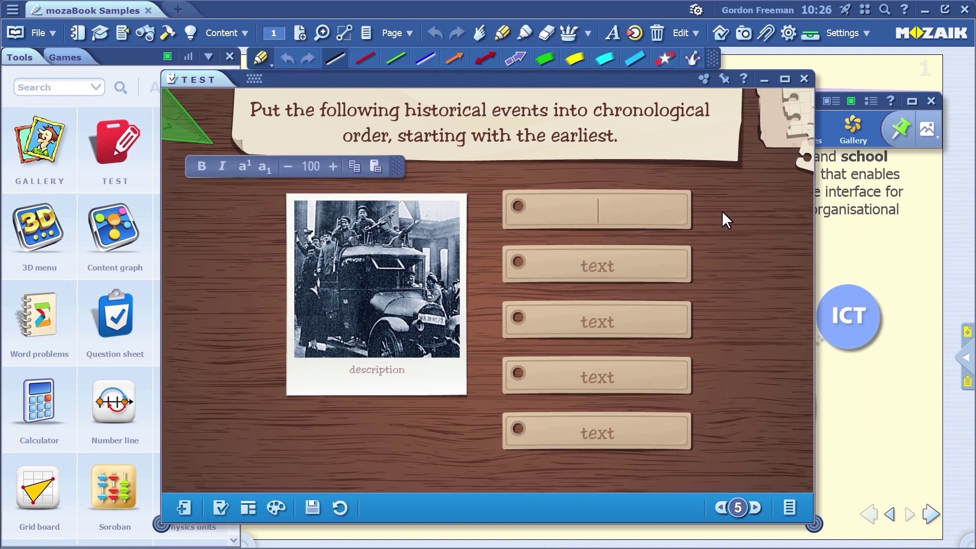
{"action": "type", "text": "Discovery of America"}
{"action": "left_click", "coordinate": [642, 274]}
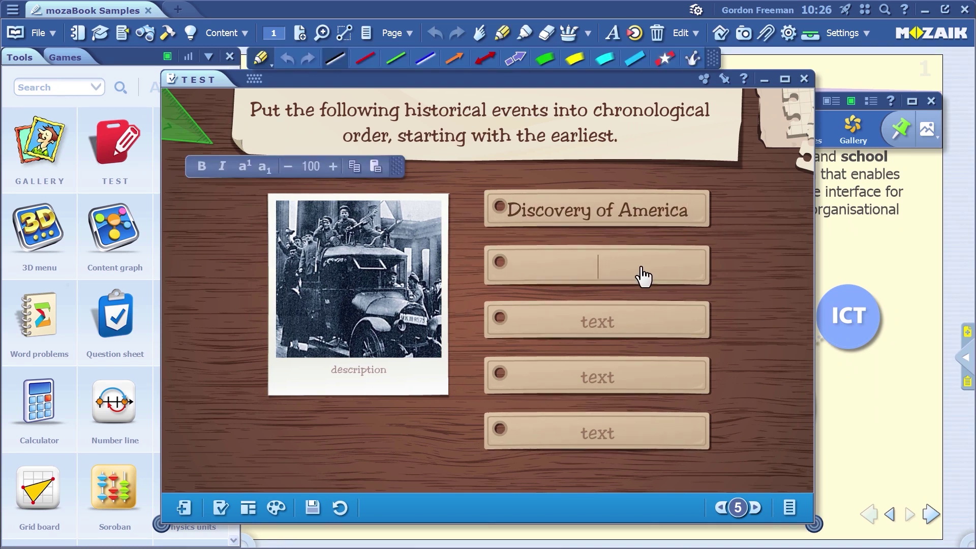
{"action": "type", "text": "Battle of Wa"}
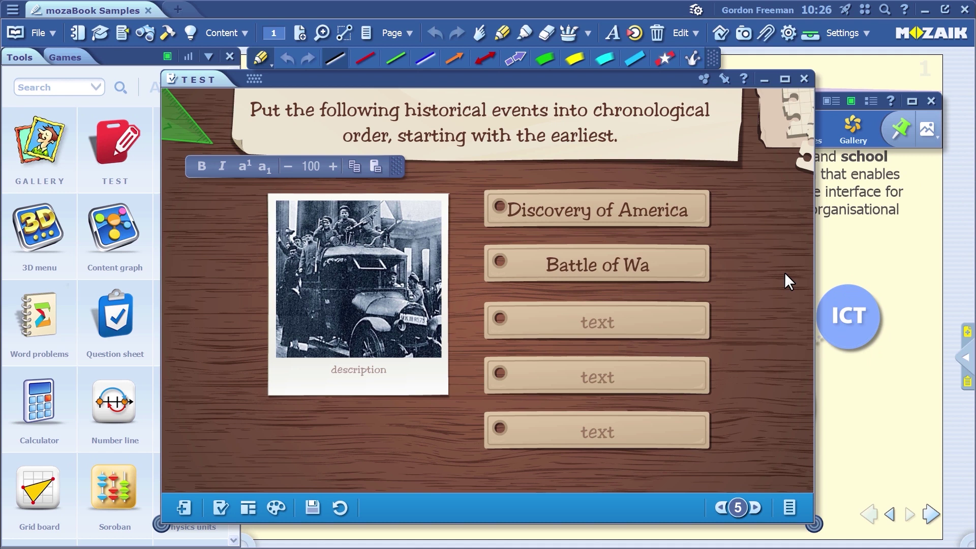
{"action": "type", "text": "terloo"}
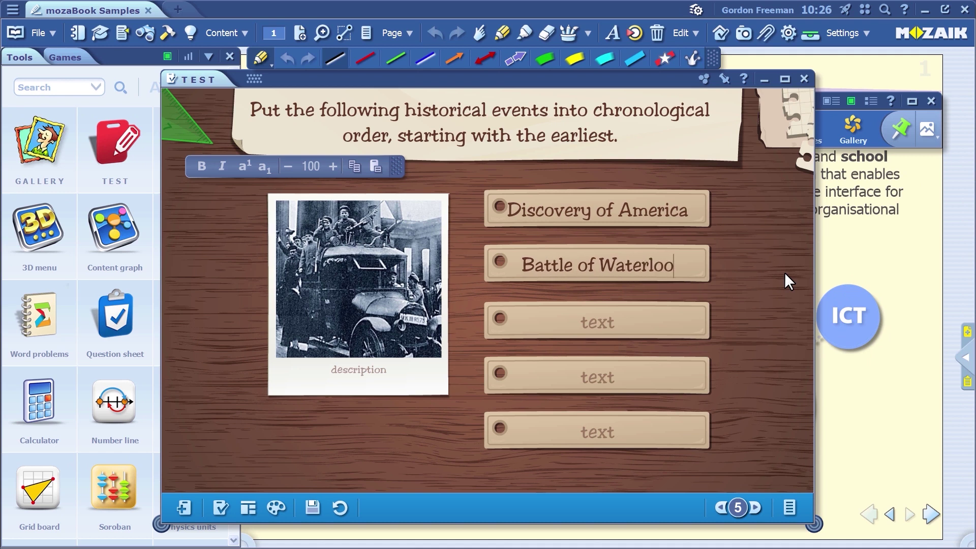
{"action": "key", "text": "Tab"}
{"action": "type", "text": "2nd World"}
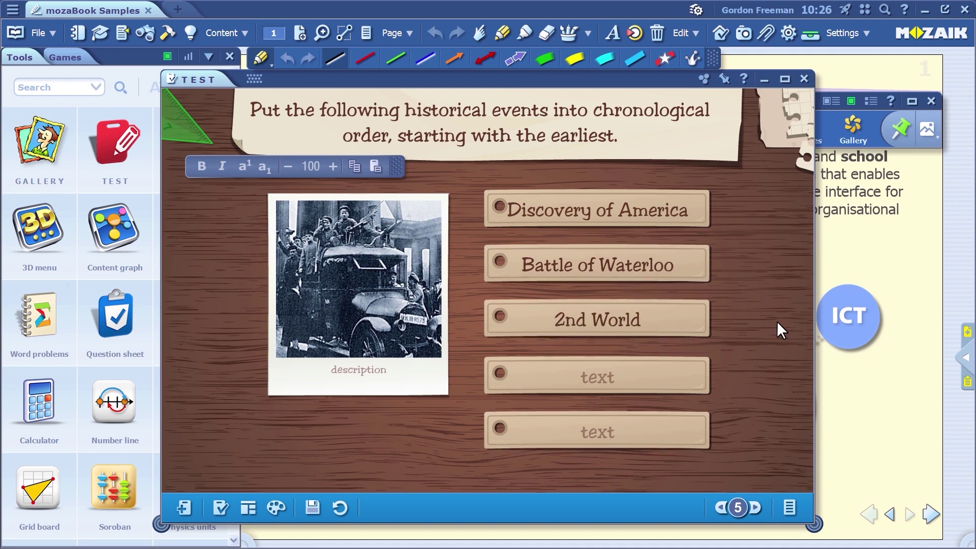
{"action": "type", "text": " War"}
{"action": "key", "text": "Tab"}
{"action": "type", "text": "Great "}
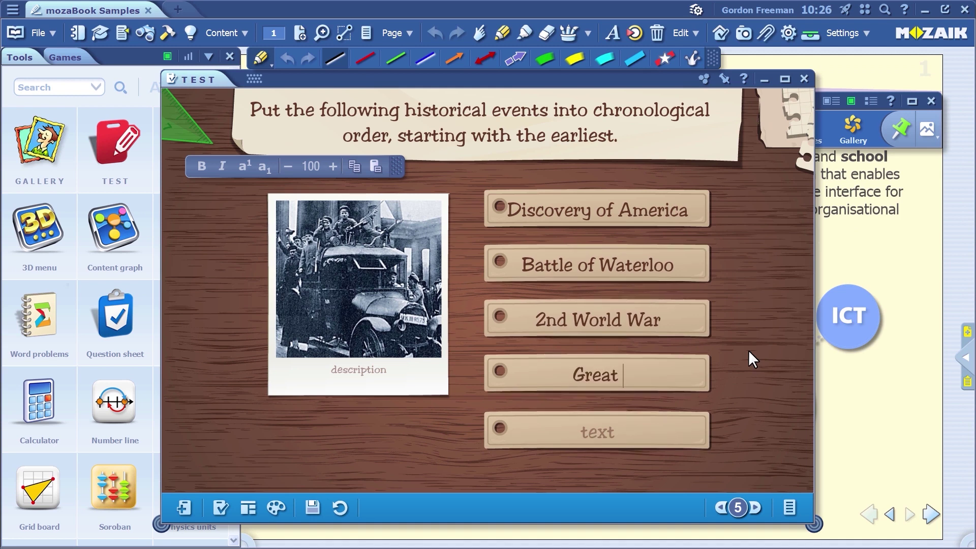
{"action": "type", "text": "Depression"}
{"action": "key", "text": "Tab"}
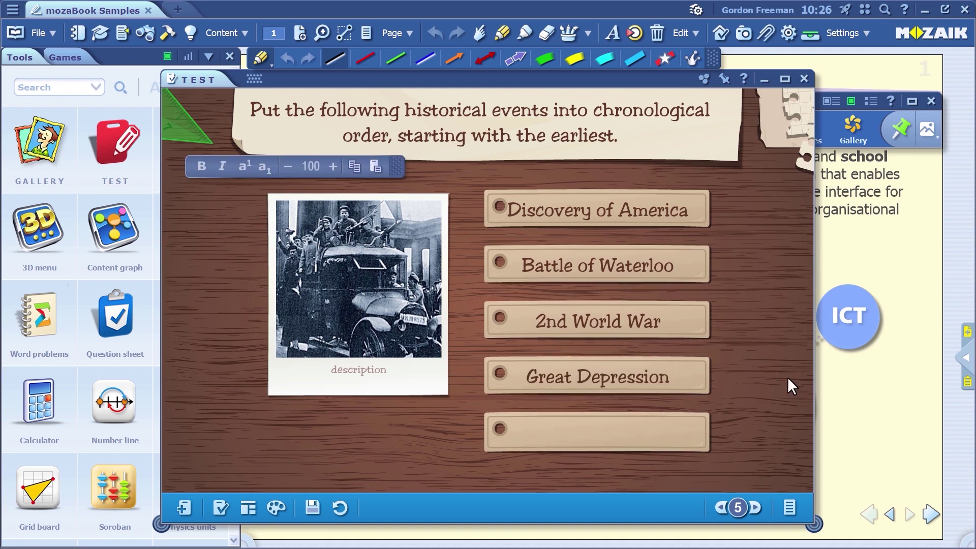
{"action": "type", "text": "American Civil"}
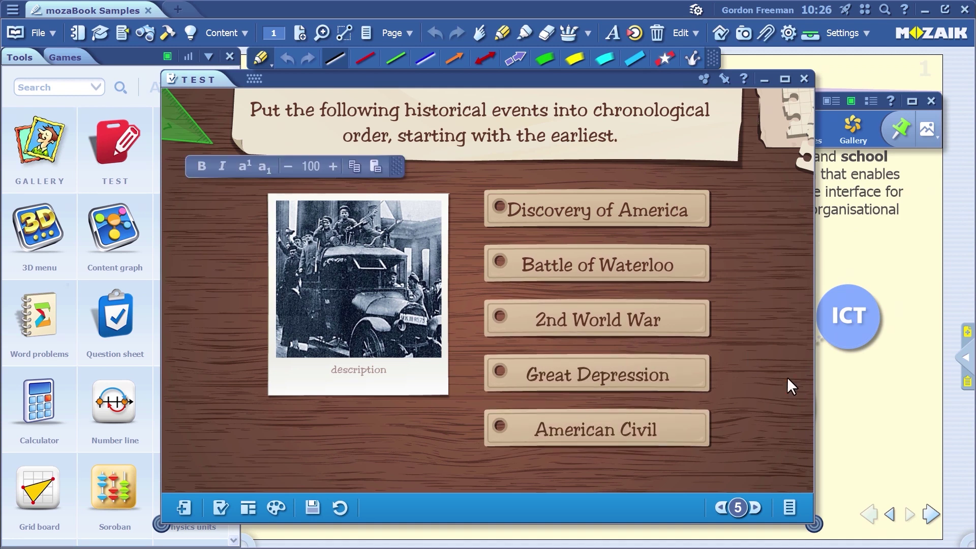
{"action": "type", "text": " War"}
Reorder the cards so American Civil War is third and Great Depression fourth.
{"action": "left_click", "coordinate": [791, 376]}
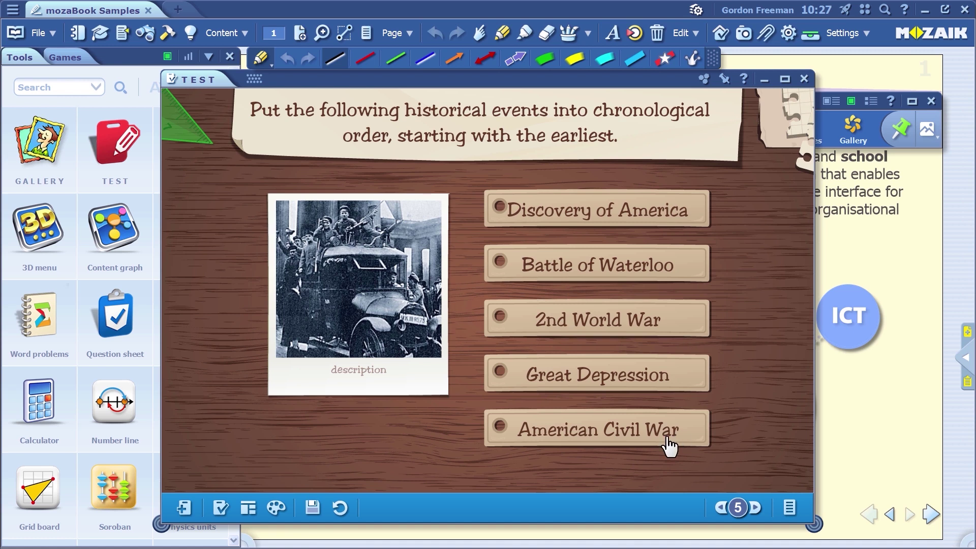
{"action": "left_click_drag", "start_coordinate": [667, 444], "coordinate": [663, 312]}
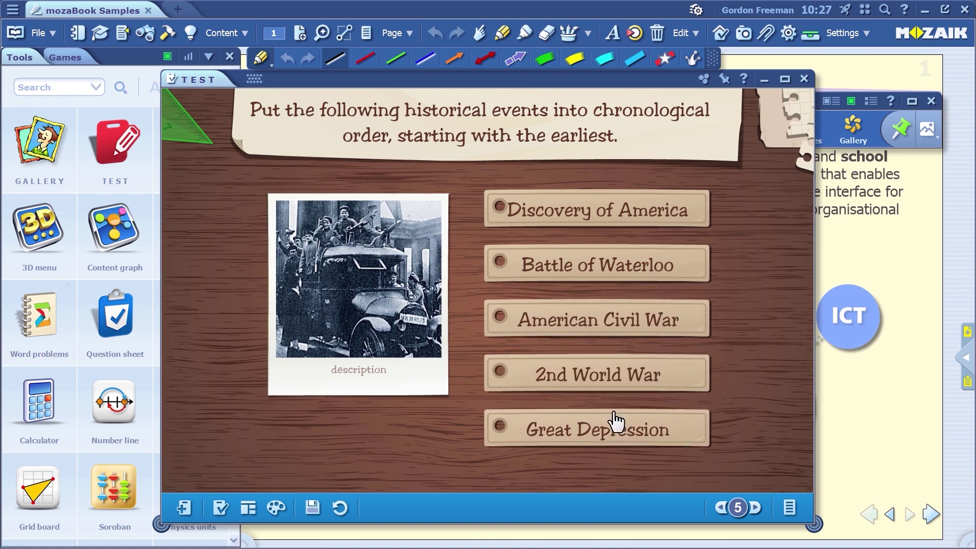
{"action": "left_click_drag", "start_coordinate": [615, 427], "coordinate": [610, 371]}
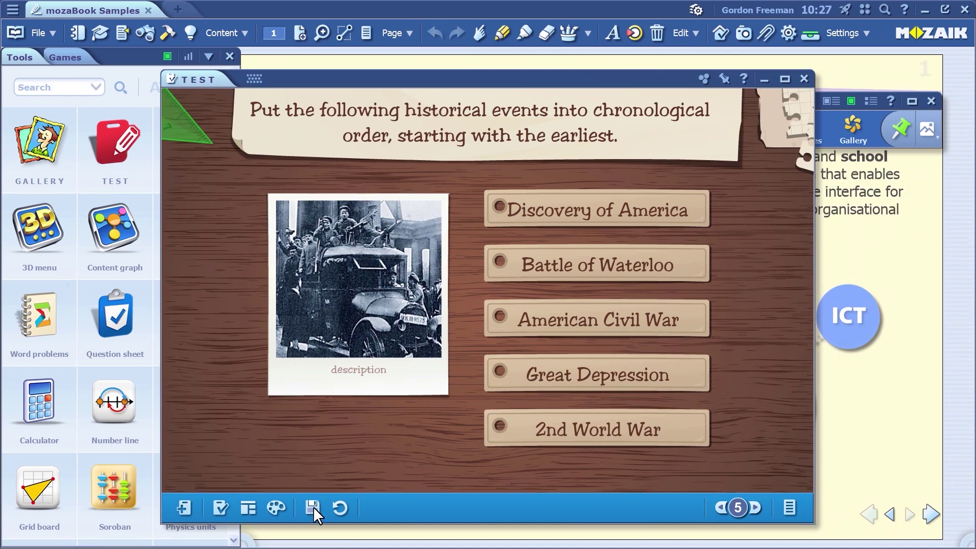
Add a new Gap-filling exercise using the second template, the one with a picture box.
{"action": "left_click", "coordinate": [183, 508]}
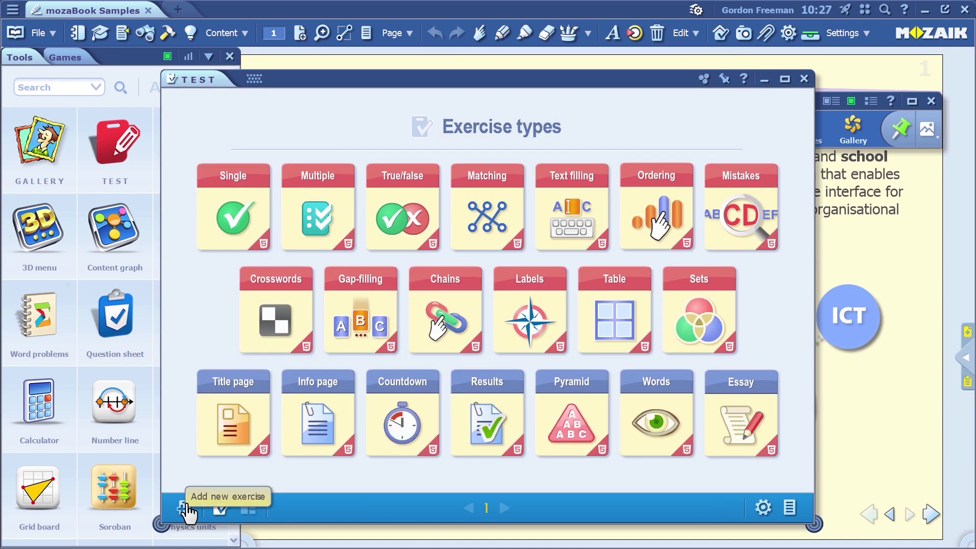
{"action": "left_click", "coordinate": [375, 337]}
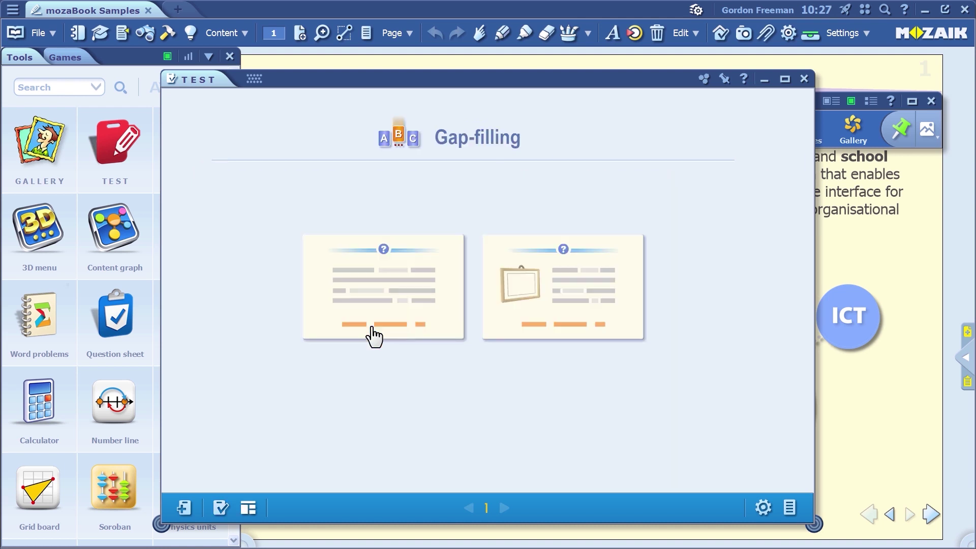
{"action": "left_click", "coordinate": [524, 305]}
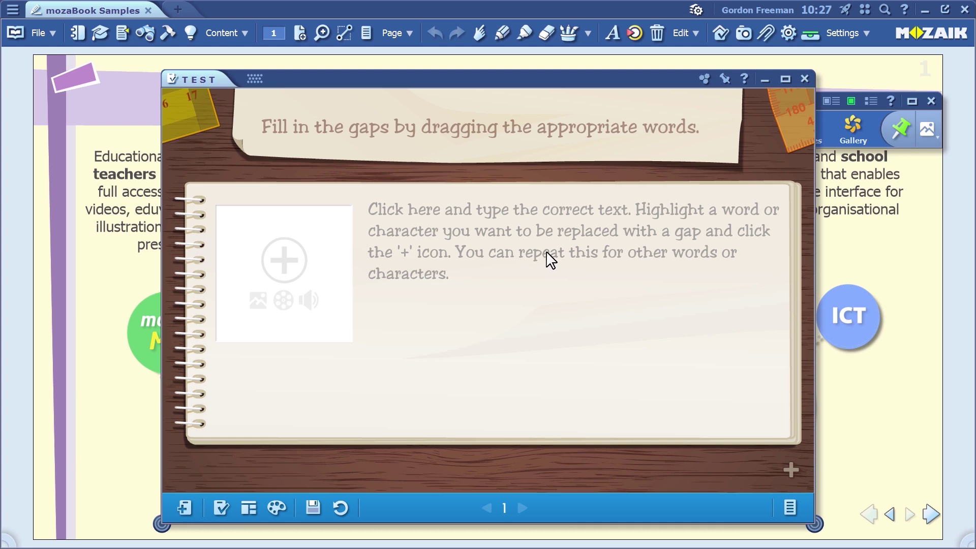
Open the Science for Teenagers book at Moon page 47 beside the exercise editor.
{"action": "left_click", "coordinate": [45, 36]}
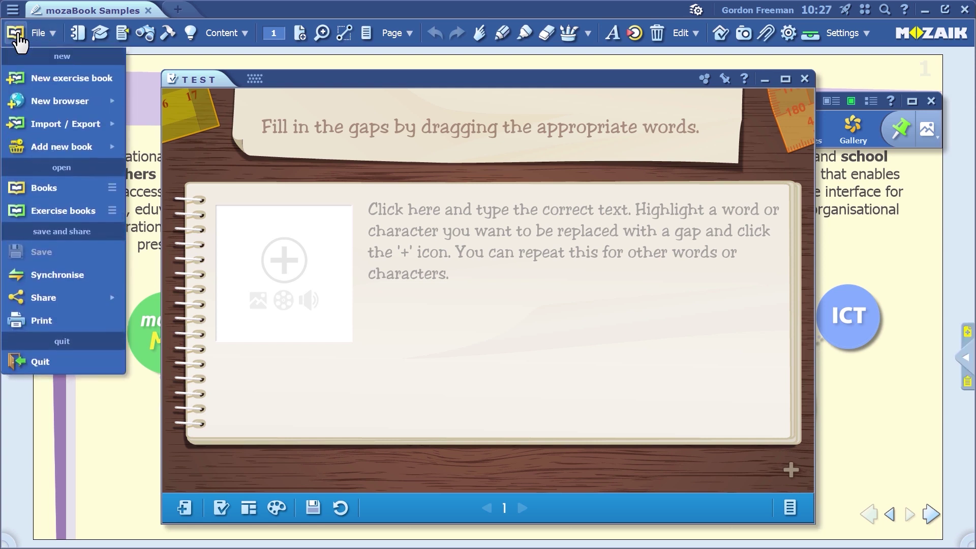
{"action": "left_click", "coordinate": [45, 188]}
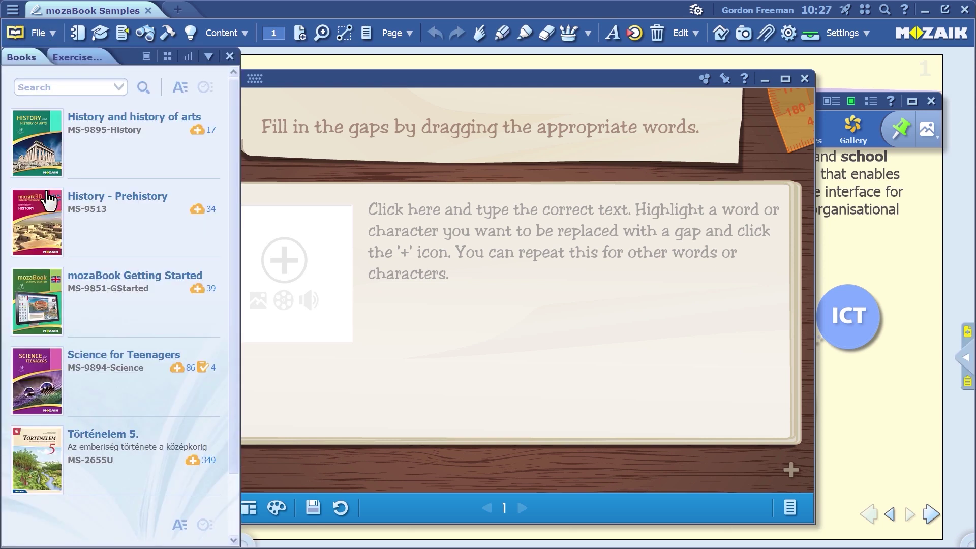
{"action": "left_click", "coordinate": [101, 389]}
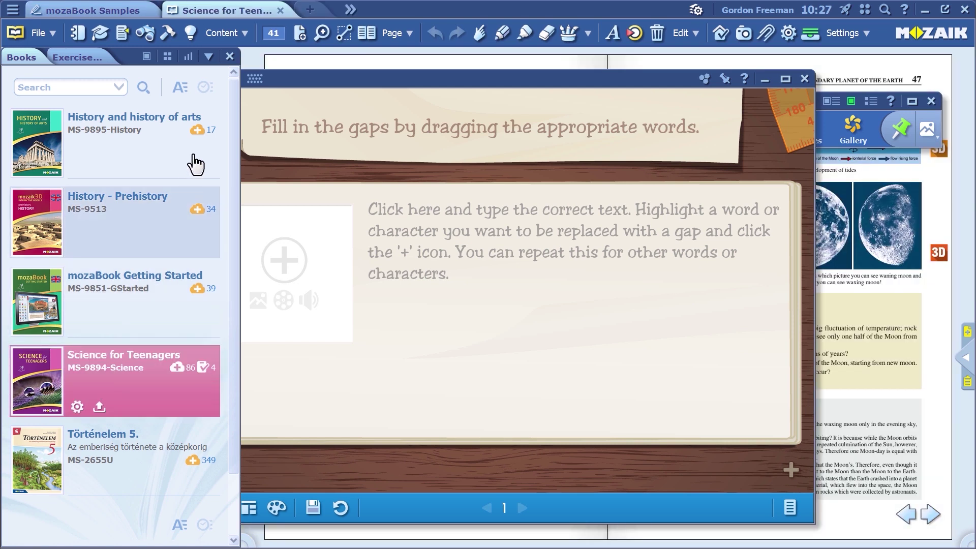
{"action": "left_click", "coordinate": [230, 58]}
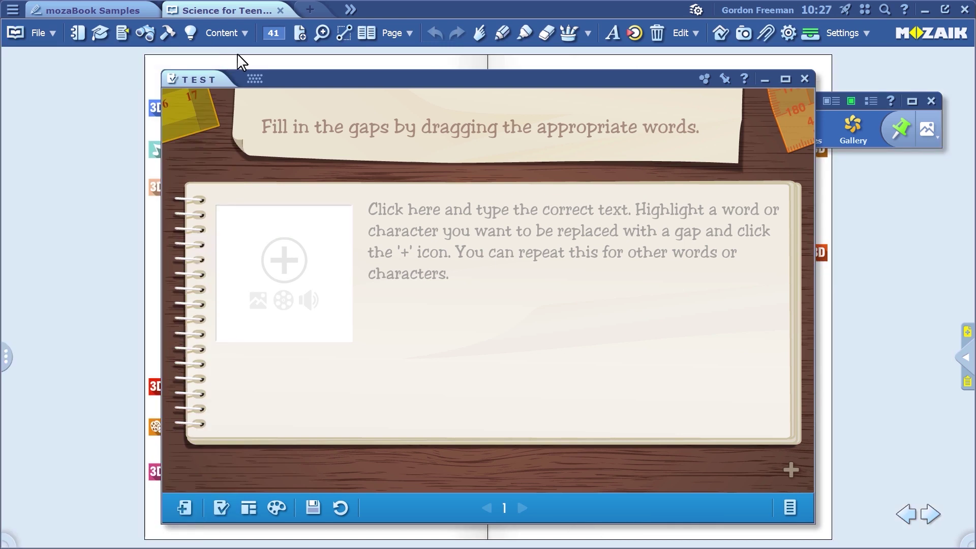
{"action": "left_click", "coordinate": [932, 102]}
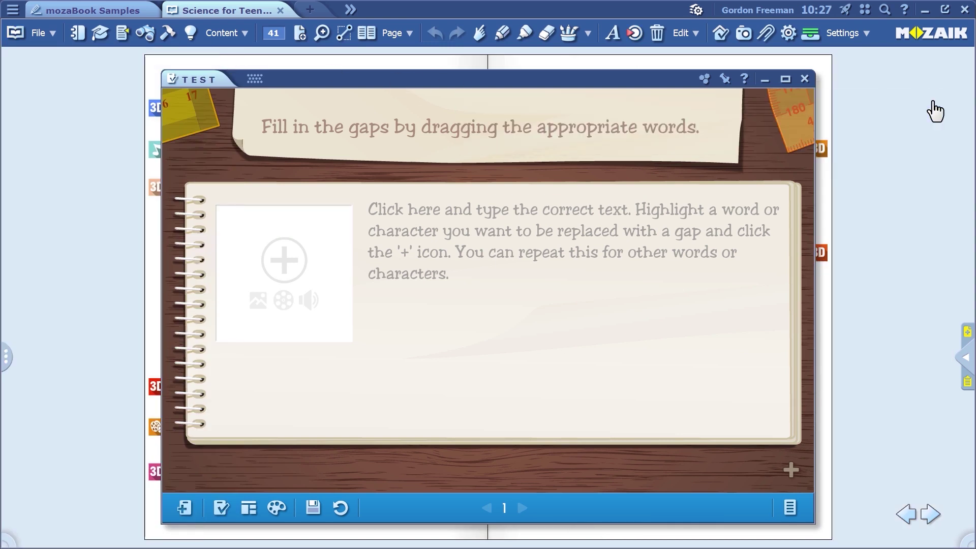
{"action": "left_click_drag", "start_coordinate": [630, 86], "coordinate": [300, 91]}
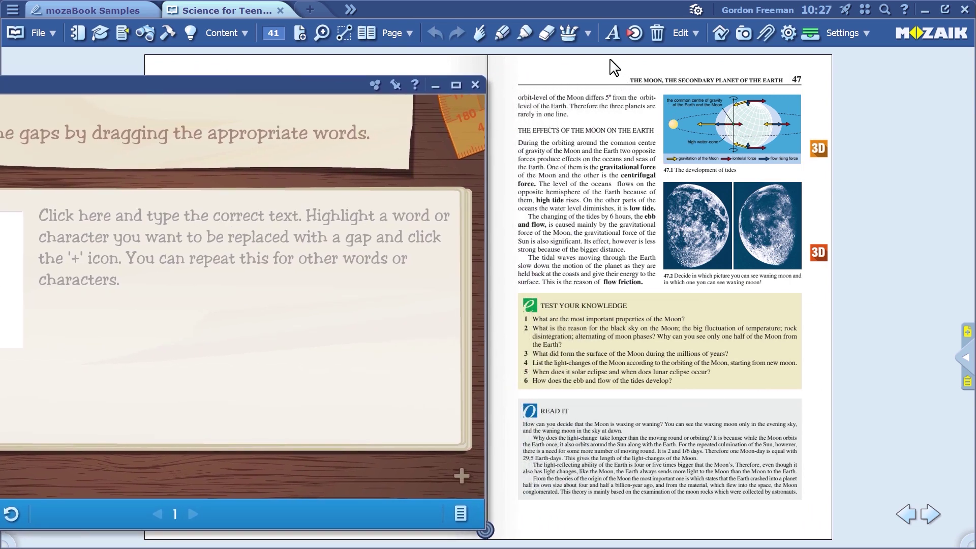
Copy the tides paragraph from page 47 and paste it into the exercise's text box.
{"action": "left_click", "coordinate": [613, 34]}
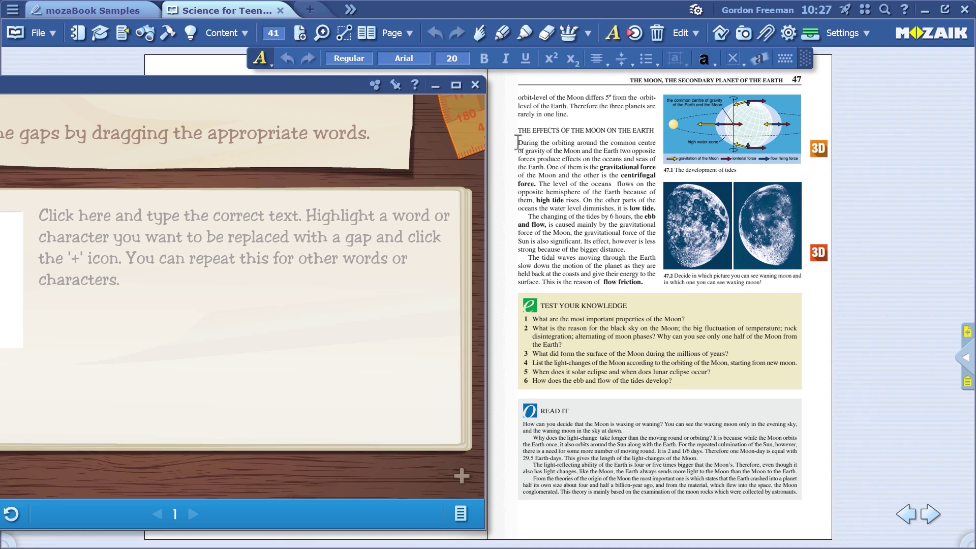
{"action": "left_click_drag", "start_coordinate": [518, 142], "coordinate": [629, 250]}
{"action": "key", "text": "ctrl+c"}
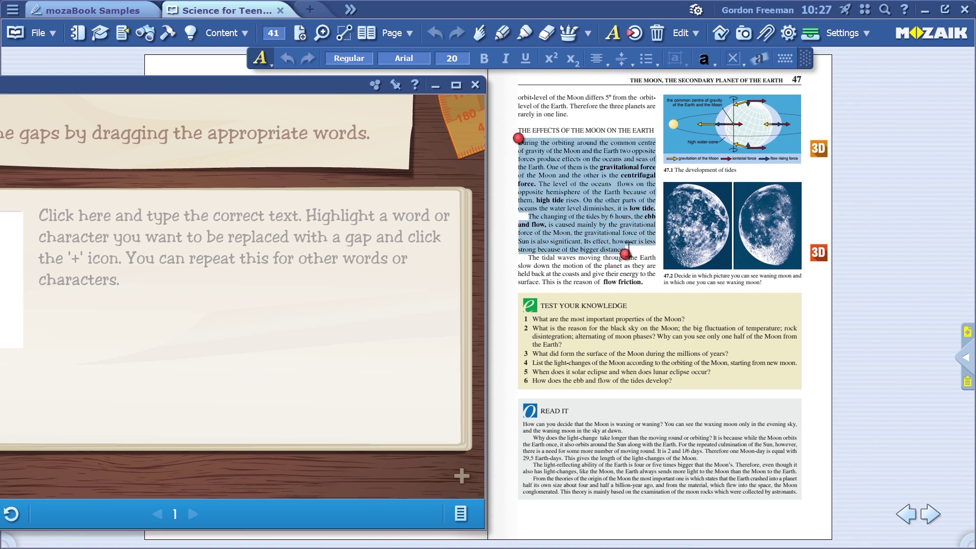
{"action": "left_click_drag", "start_coordinate": [192, 92], "coordinate": [519, 87]}
{"action": "left_click", "coordinate": [475, 288]}
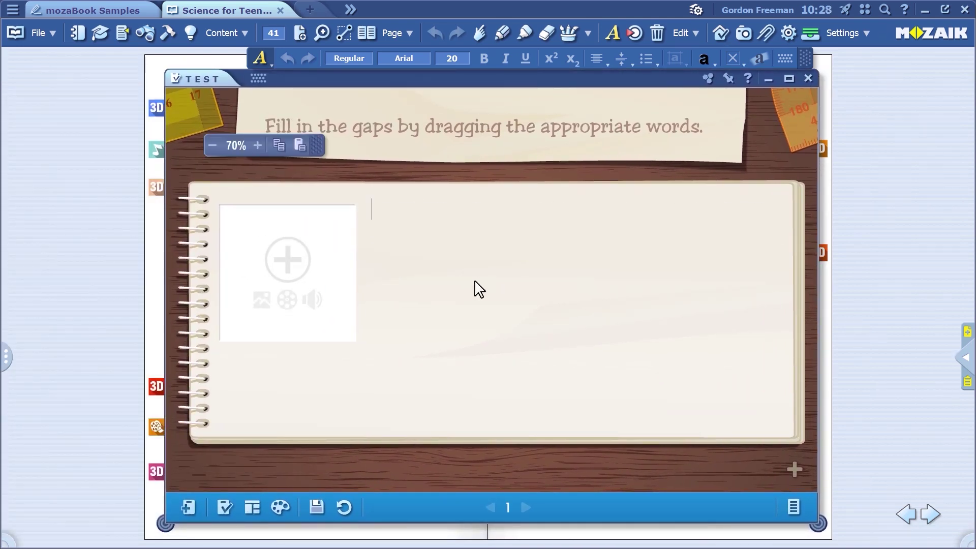
{"action": "key", "text": "ctrl+v"}
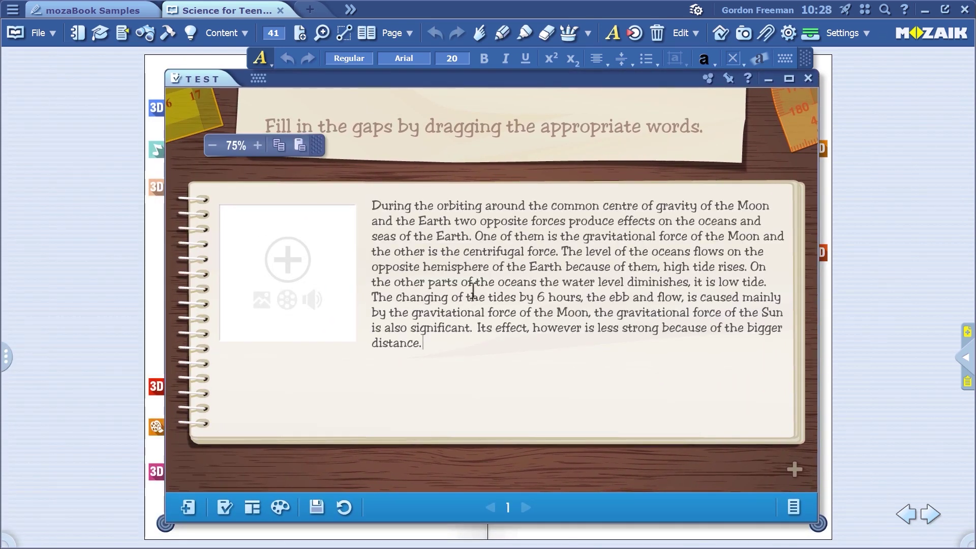
Start new lines at 'One of them', 'The level of the oceans', 'The changing of the tides' and 'Its effect'.
{"action": "left_click", "coordinate": [475, 236]}
{"action": "key", "text": "Return"}
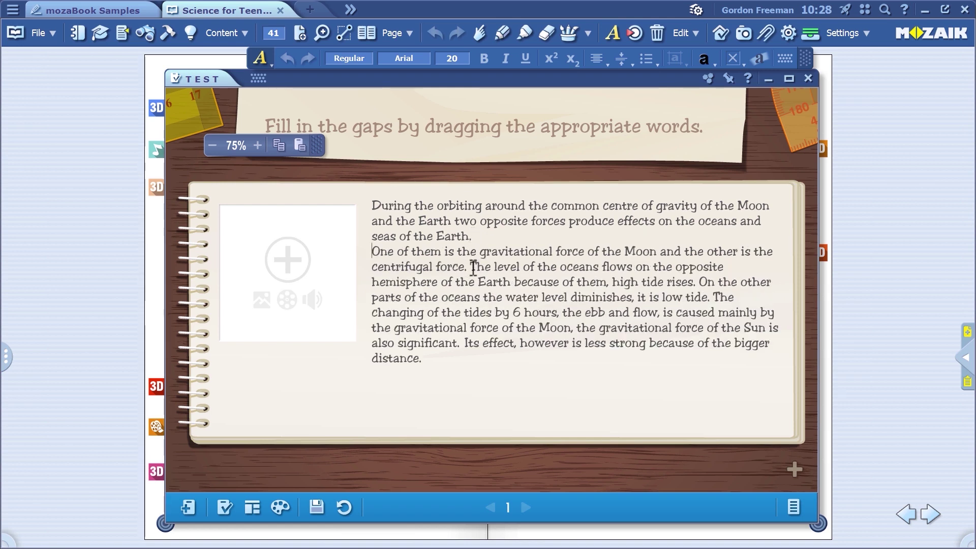
{"action": "left_click", "coordinate": [470, 266]}
{"action": "key", "text": "Return"}
{"action": "left_click", "coordinate": [578, 312]}
{"action": "key", "text": "Return"}
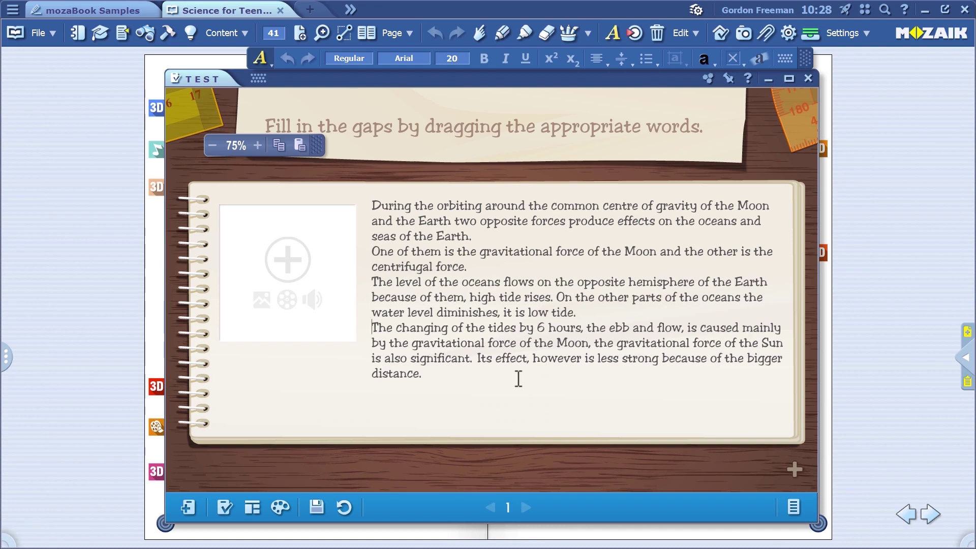
{"action": "left_click", "coordinate": [477, 358]}
{"action": "key", "text": "Return"}
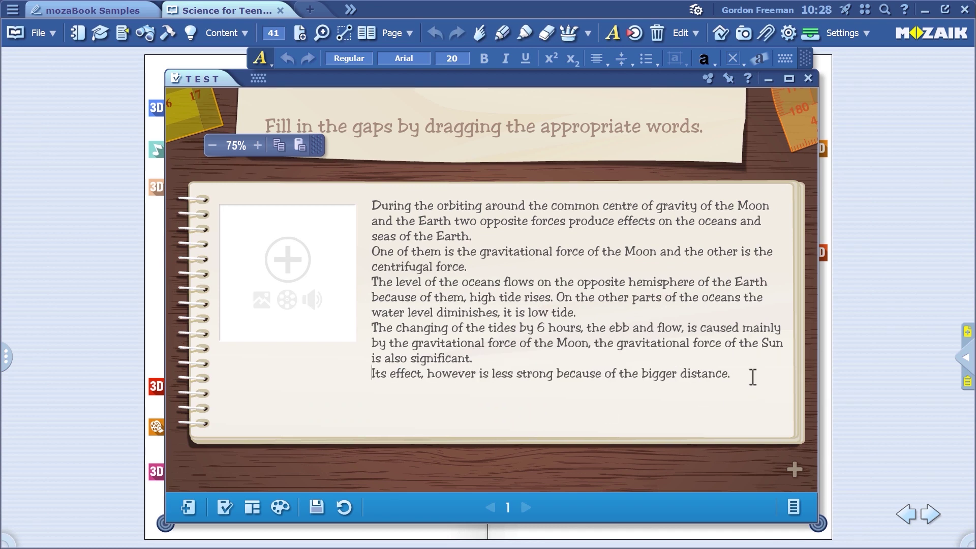
{"action": "left_click", "coordinate": [809, 69]}
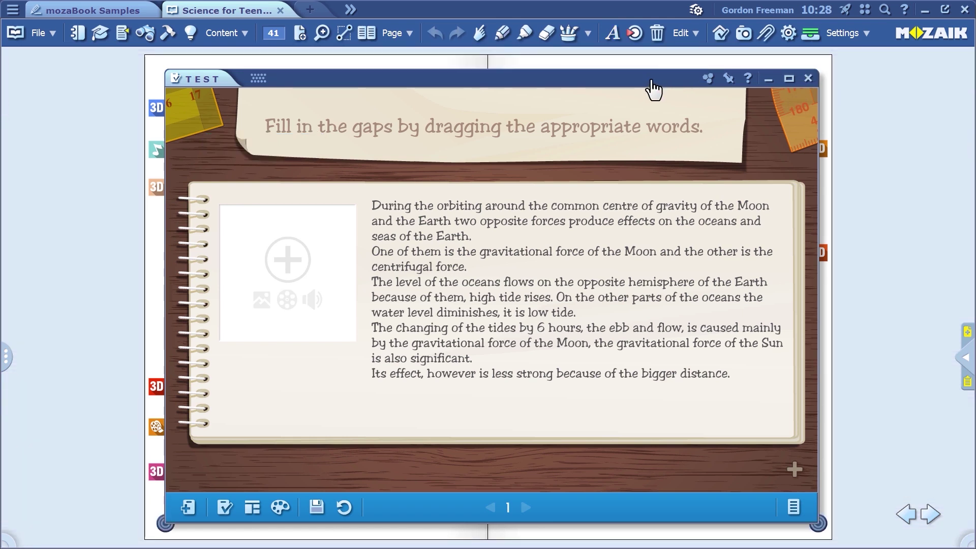
{"action": "left_click_drag", "start_coordinate": [652, 82], "coordinate": [490, 83]}
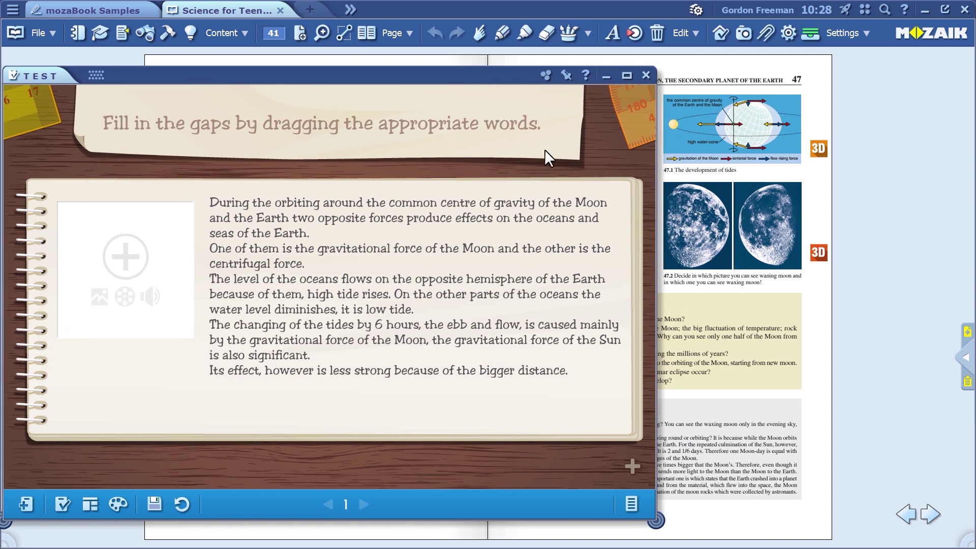
Drag the left Moon picture from page 47 into the exercise's image area.
{"action": "left_click", "coordinate": [709, 227]}
{"action": "left_click_drag", "start_coordinate": [683, 230], "coordinate": [121, 271]}
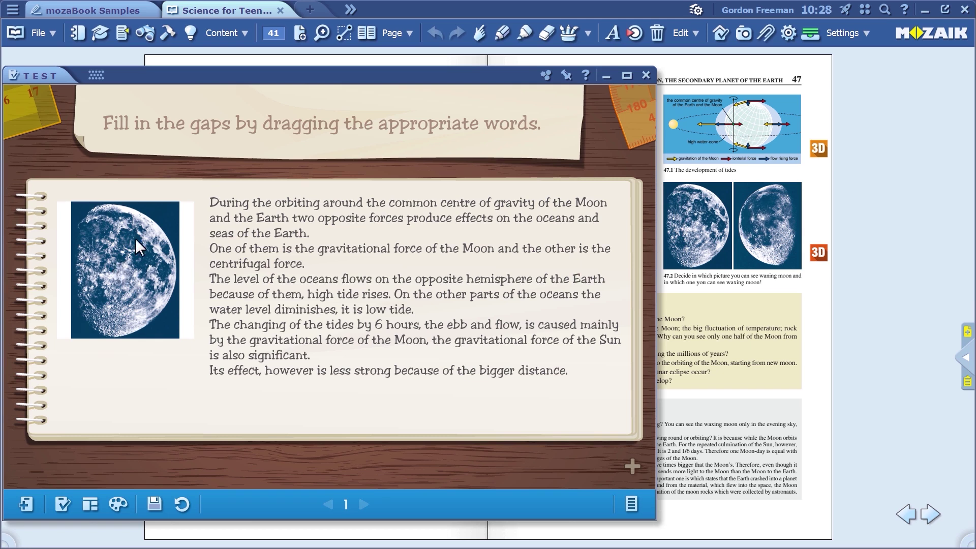
{"action": "left_click_drag", "start_coordinate": [257, 91], "coordinate": [413, 83]}
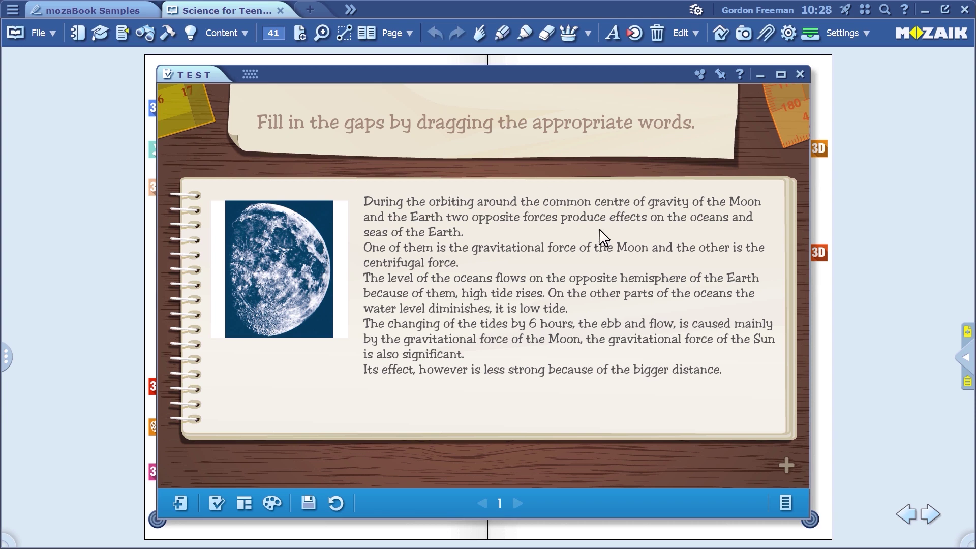
Make gravity, Earth, gravitational force and opposite hemisphere into gaps.
{"action": "double_click", "coordinate": [664, 202]}
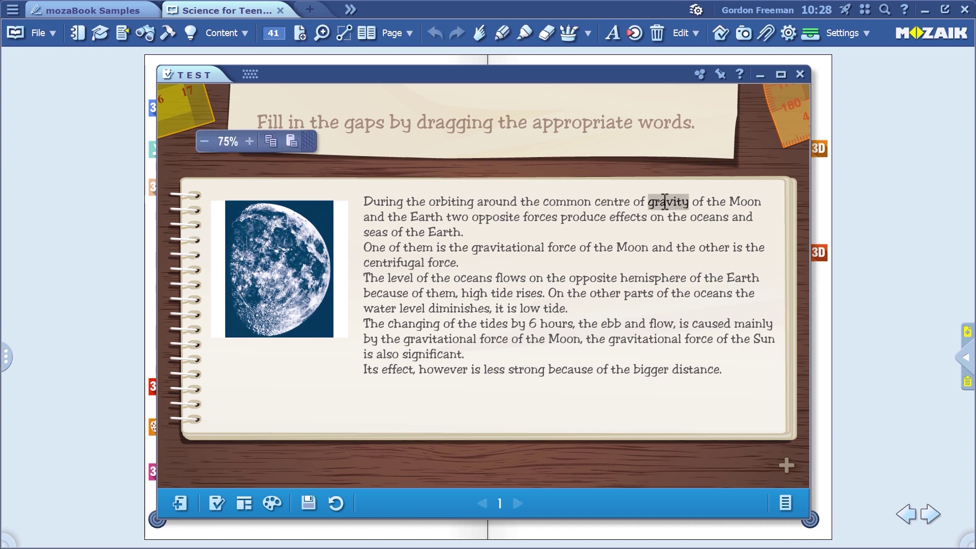
{"action": "left_click", "coordinate": [787, 467]}
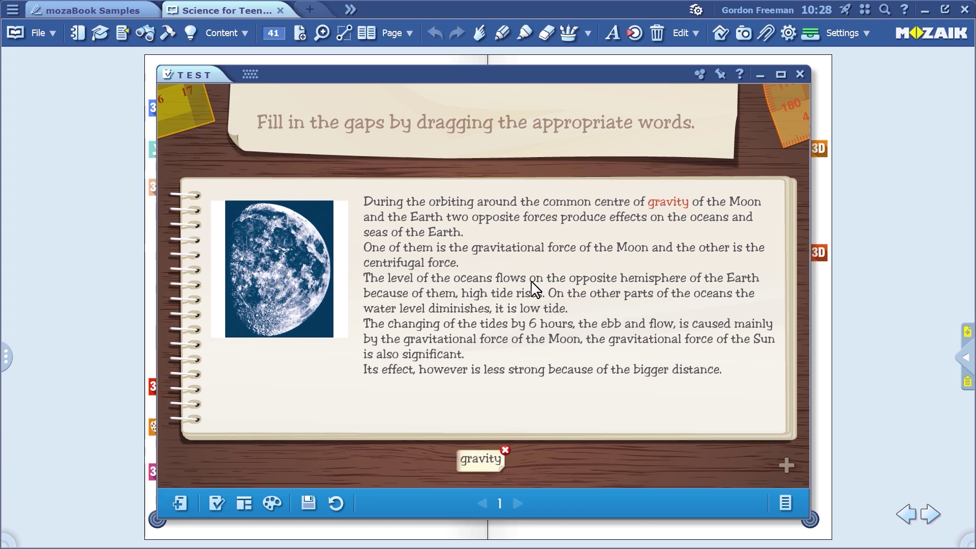
{"action": "double_click", "coordinate": [441, 232]}
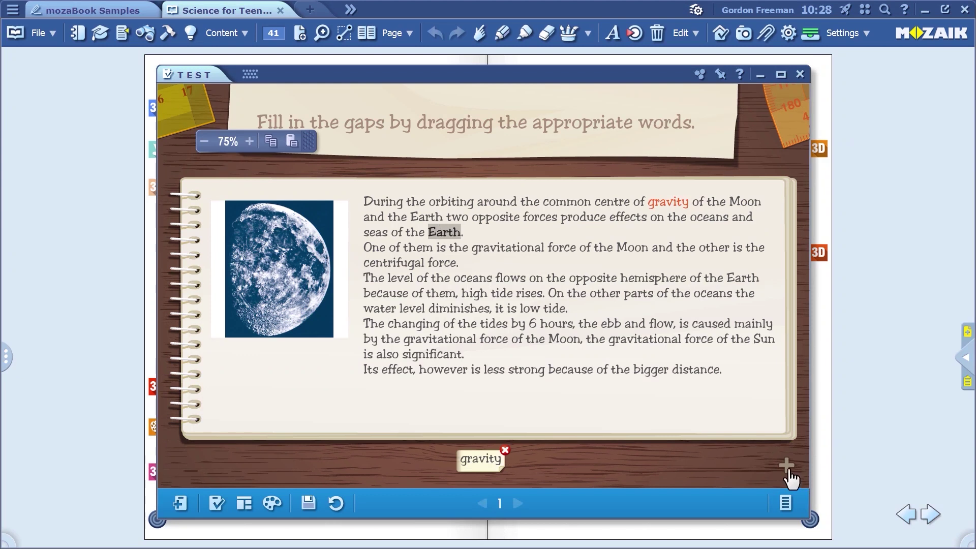
{"action": "left_click", "coordinate": [788, 467]}
{"action": "left_click_drag", "start_coordinate": [473, 247], "coordinate": [690, 279]}
{"action": "left_click", "coordinate": [787, 467]}
{"action": "left_click", "coordinate": [787, 467]}
Make 6 hours, Sun and bigger distance into gaps.
{"action": "left_click", "coordinate": [538, 323]}
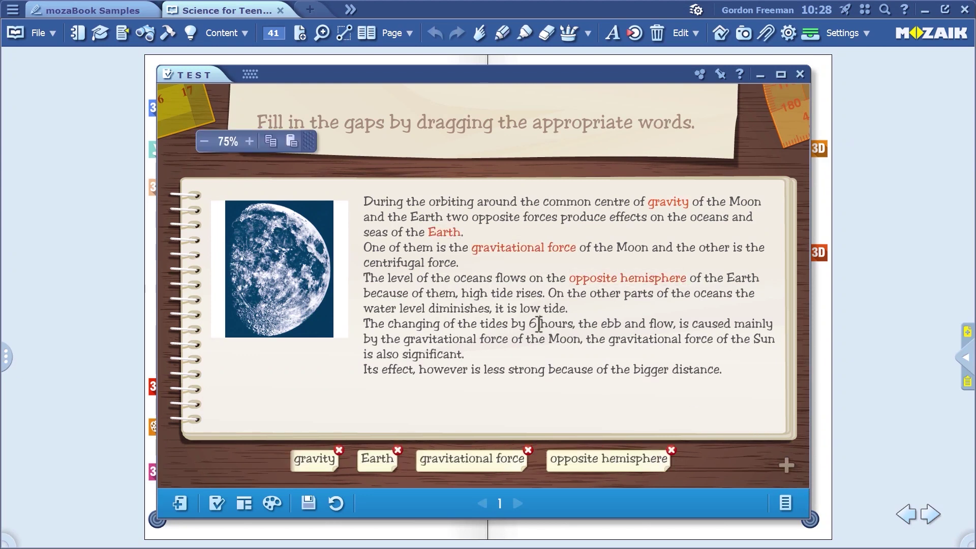
{"action": "left_click_drag", "start_coordinate": [539, 323], "coordinate": [573, 330]}
{"action": "key", "text": "Return"}
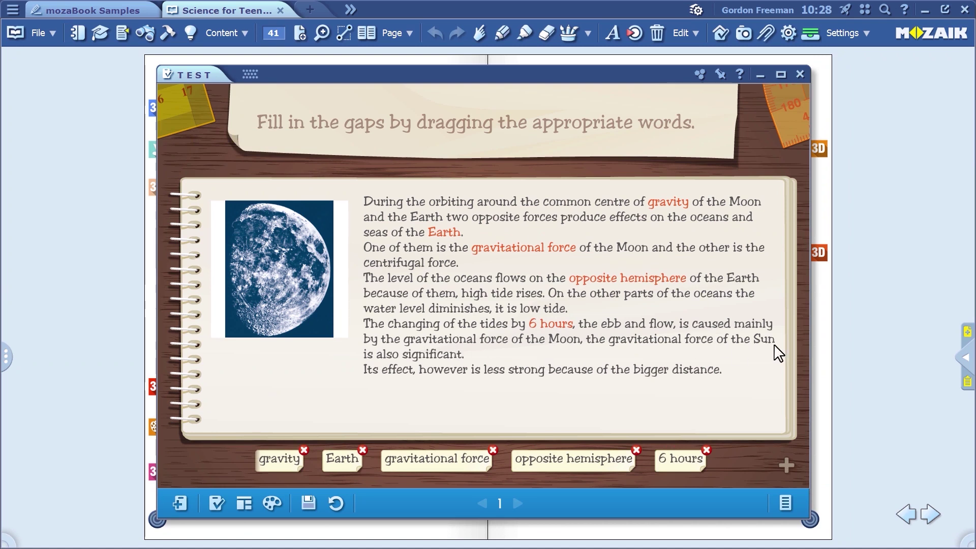
{"action": "left_click_drag", "start_coordinate": [776, 343], "coordinate": [754, 341]}
{"action": "left_click", "coordinate": [786, 466]}
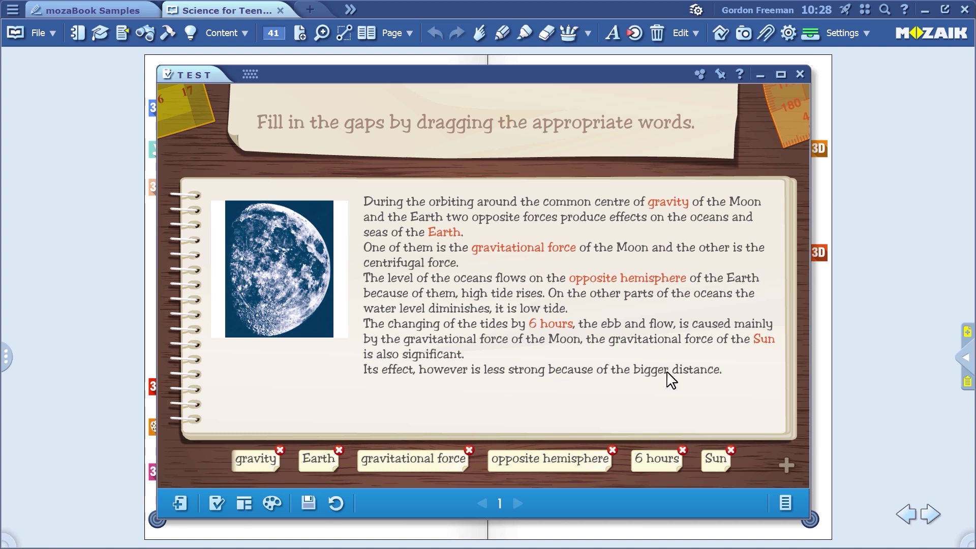
{"action": "left_click_drag", "start_coordinate": [669, 374], "coordinate": [643, 371]}
{"action": "left_click", "coordinate": [786, 465]}
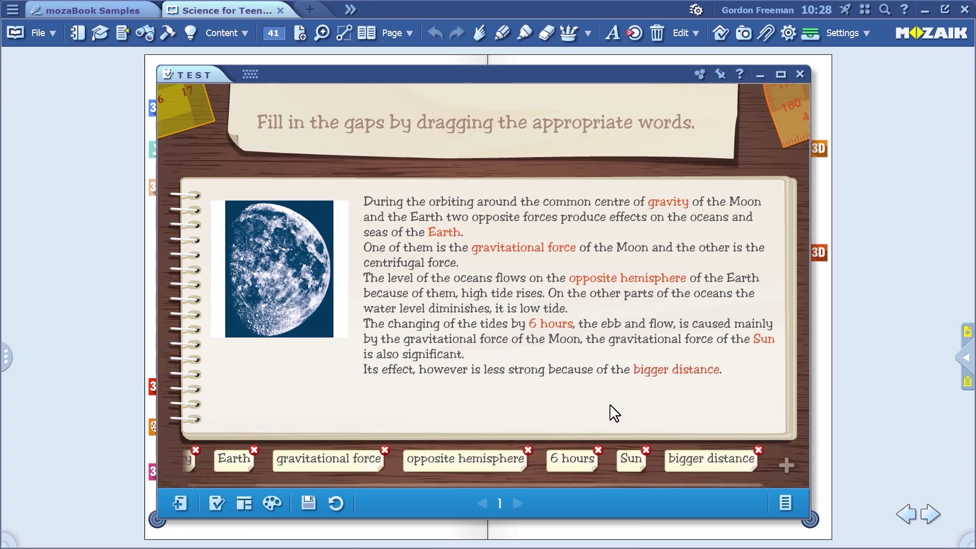
Apply the third (yellow cork) theme, save the exercise as page 2, and add another exercise.
{"action": "left_click", "coordinate": [273, 503]}
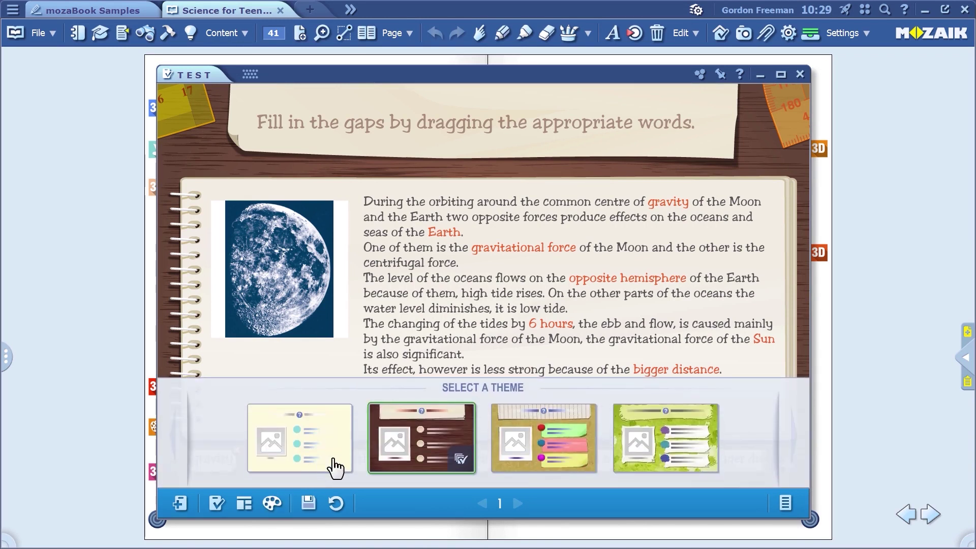
{"action": "left_click", "coordinate": [547, 440]}
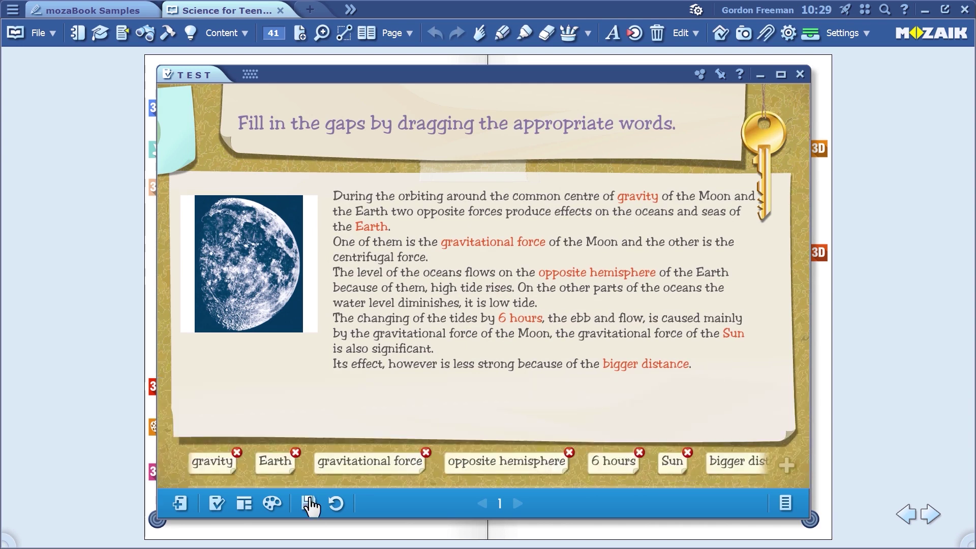
{"action": "left_click", "coordinate": [309, 503]}
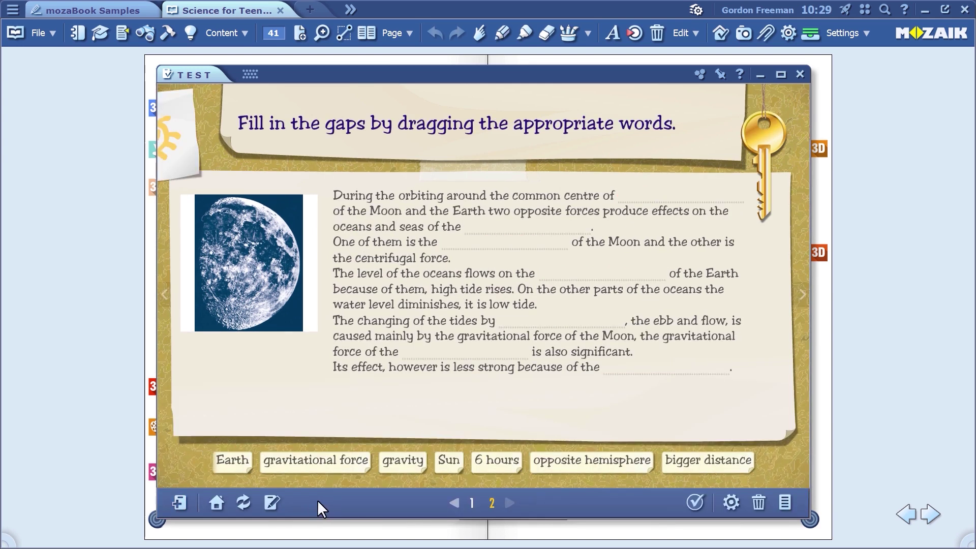
{"action": "left_click", "coordinate": [180, 504]}
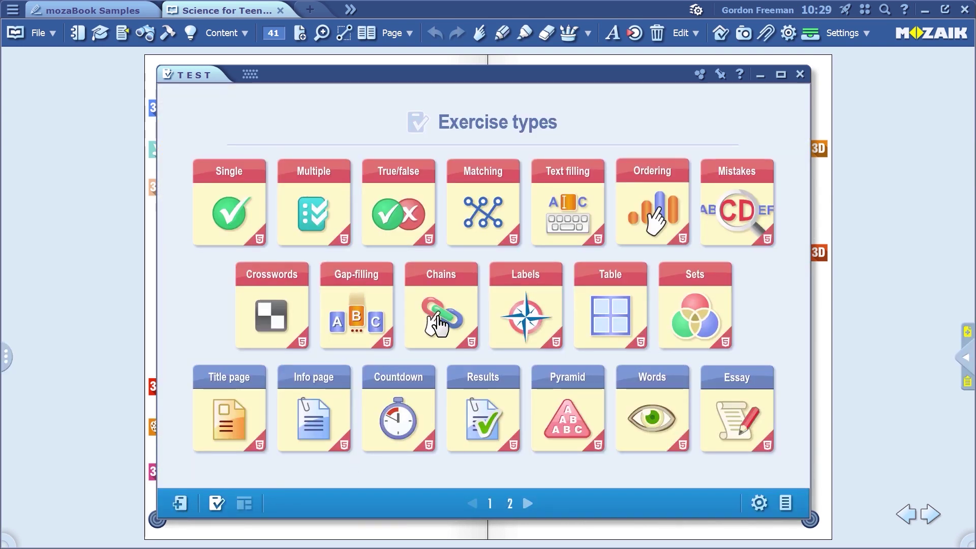
Create a picture-plus-two-text Chains exercise titled 'Create chains with the author, the title of the work and the main characters.'.
{"action": "left_click", "coordinate": [435, 308]}
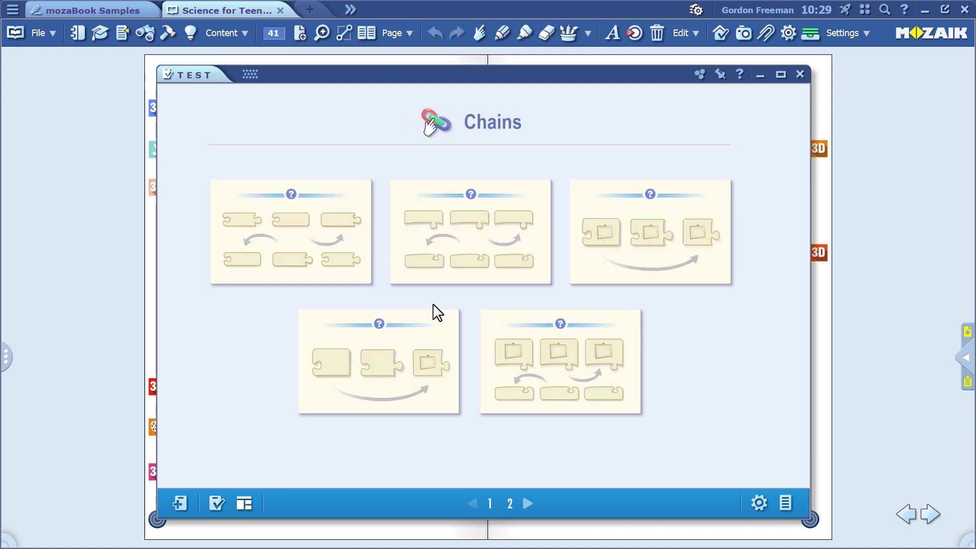
{"action": "left_click", "coordinate": [402, 366]}
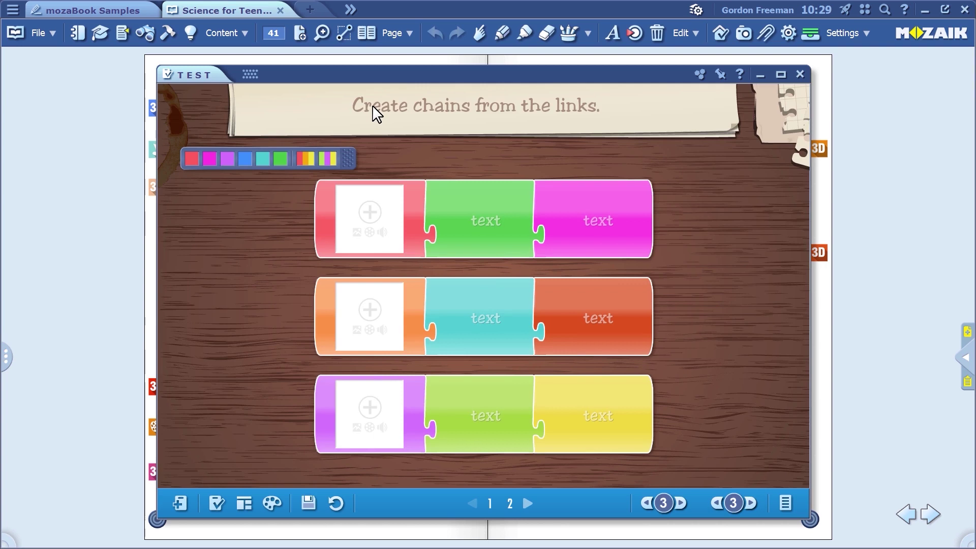
{"action": "left_click", "coordinate": [376, 113]}
{"action": "type", "text": "Cre"}
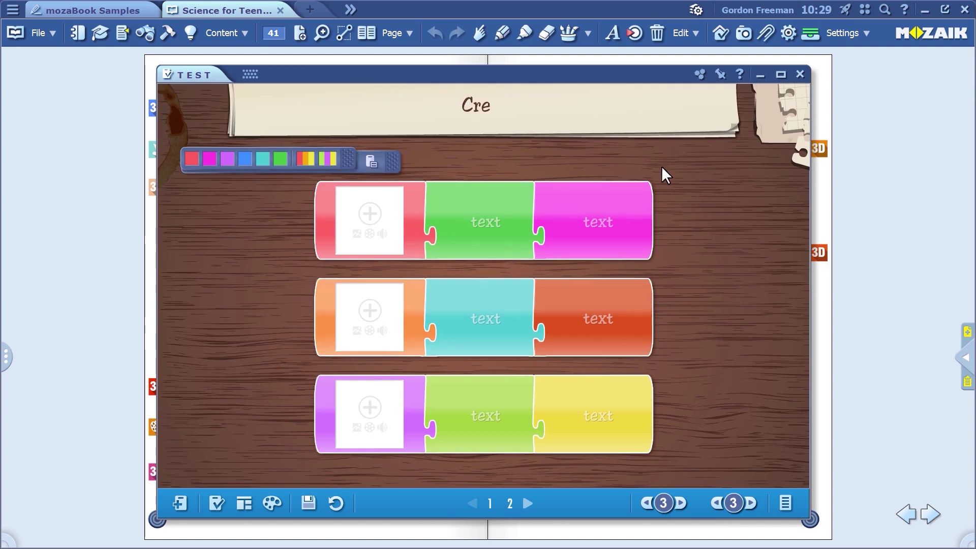
{"action": "type", "text": "ate chains with the au"}
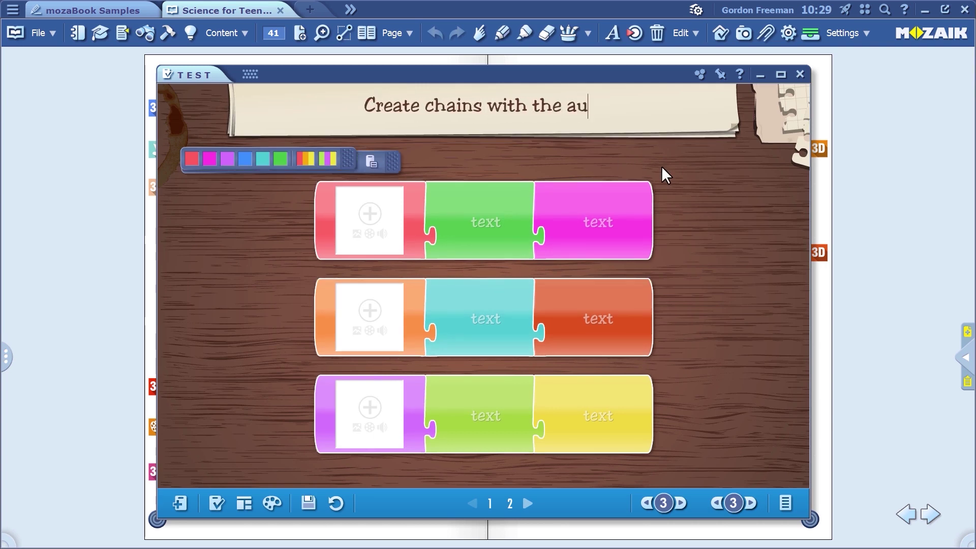
{"action": "type", "text": "thor, the title of th"}
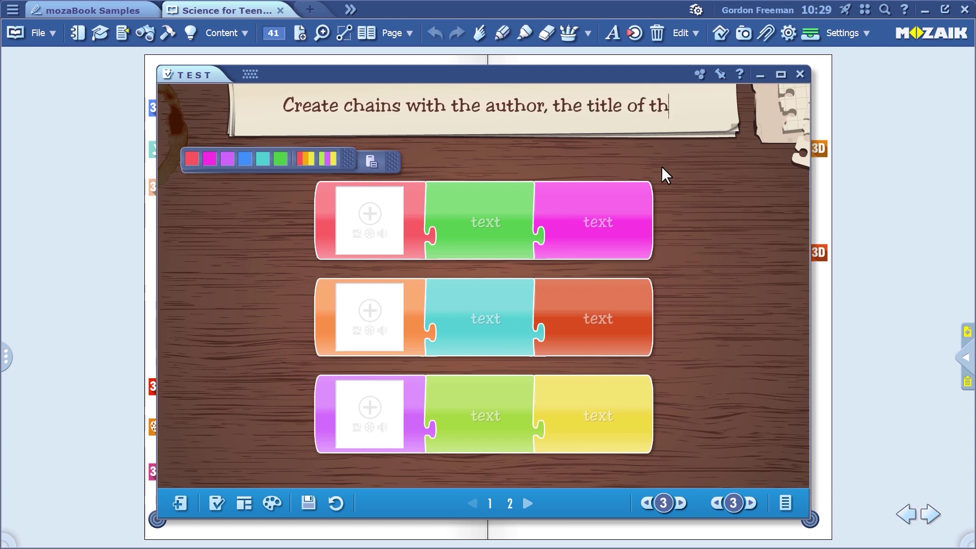
{"action": "type", "text": "e work and the main characters."}
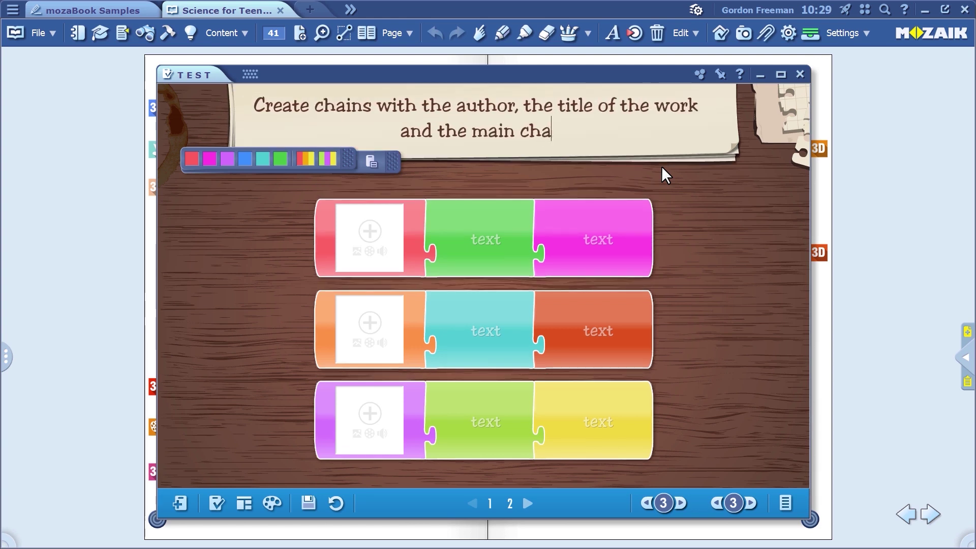
{"action": "key", "text": "Tab"}
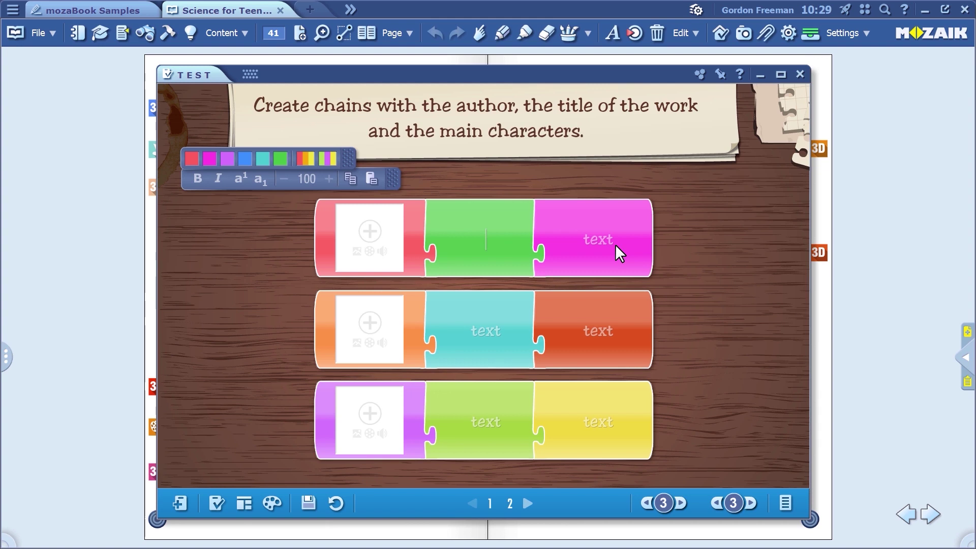
Enter the works The Red and the Black, Othello and War and Peace in the middle links.
{"action": "type", "text": "The Red and the Black"}
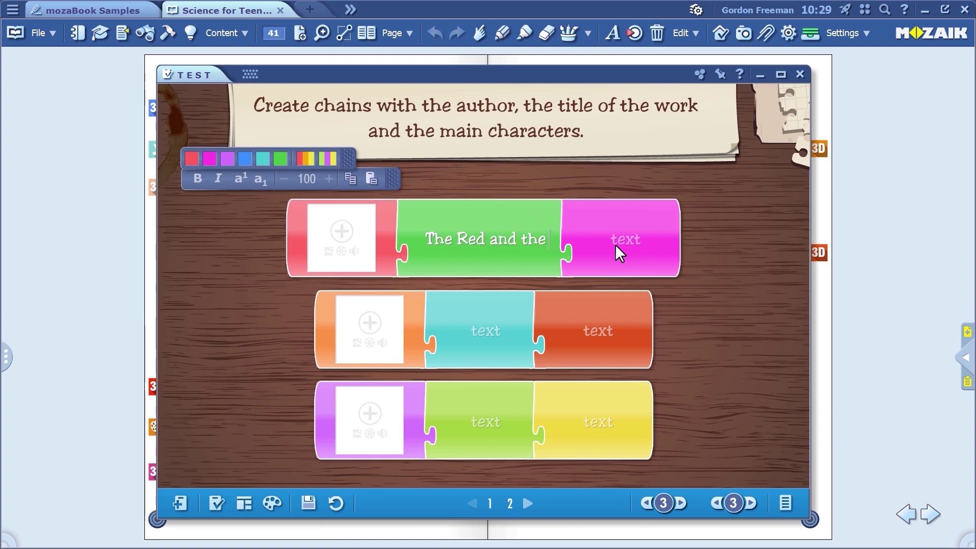
{"action": "left_click", "coordinate": [484, 330]}
{"action": "type", "text": "Othello"}
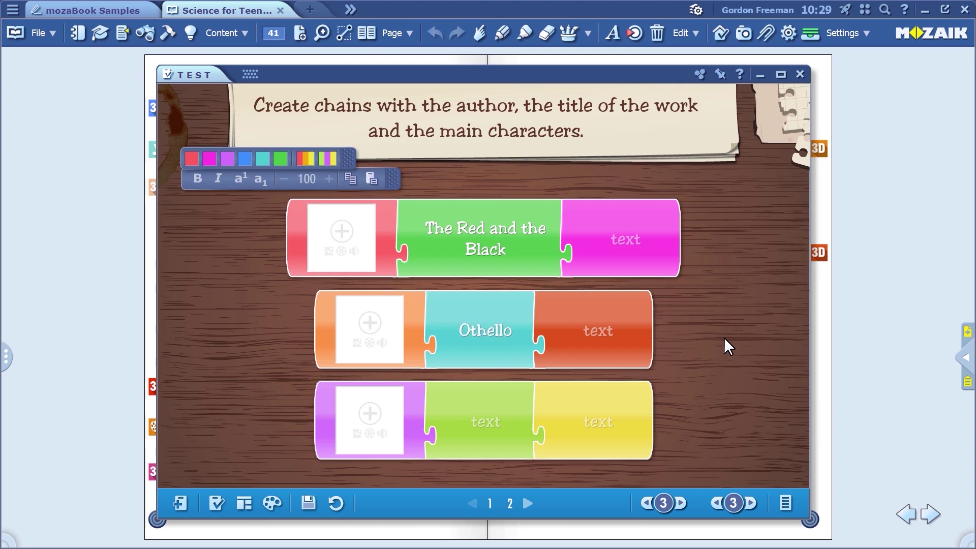
{"action": "left_click", "coordinate": [497, 423]}
{"action": "type", "text": "War and Peace"}
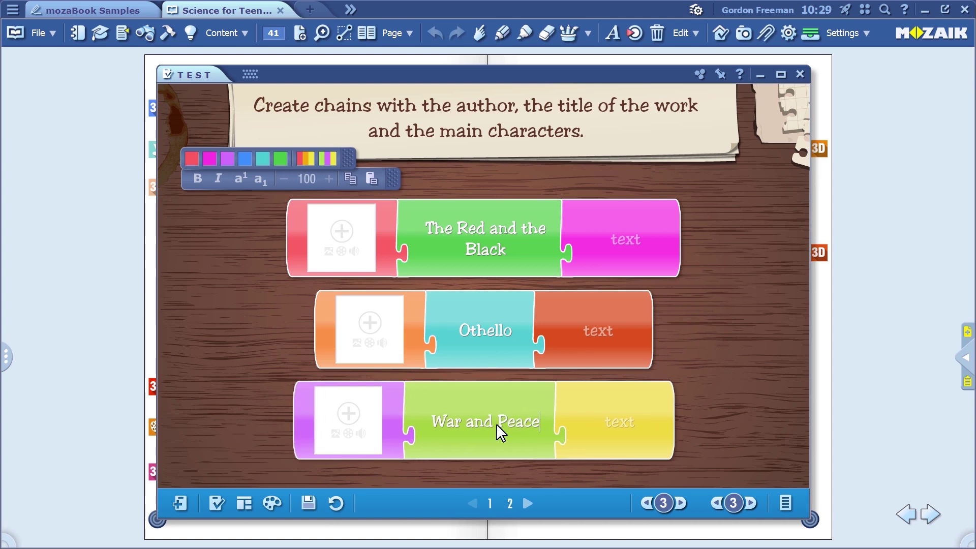
Enter the characters Pierre Bezuhov, Desdemona and Julien Sorel, then move the TEST window right.
{"action": "left_click", "coordinate": [619, 240]}
{"action": "type", "text": "Pierre Bezuhov"}
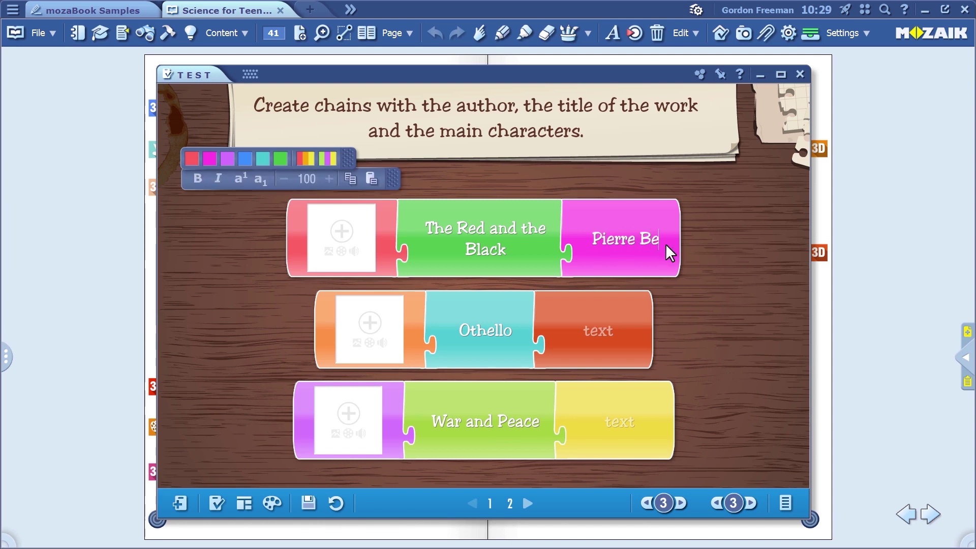
{"action": "left_click", "coordinate": [601, 340]}
{"action": "type", "text": "Desdemona"}
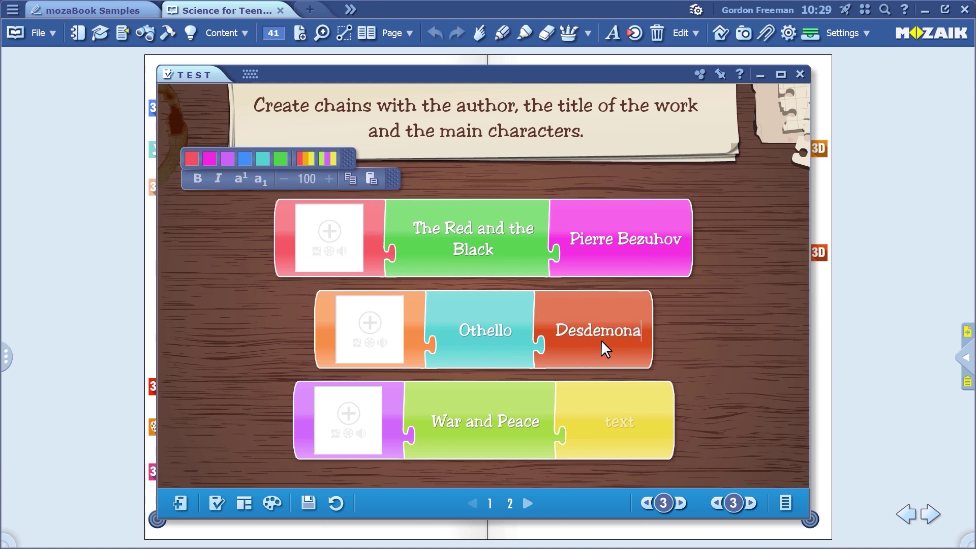
{"action": "left_click", "coordinate": [612, 426]}
{"action": "type", "text": "Julien Sorel"}
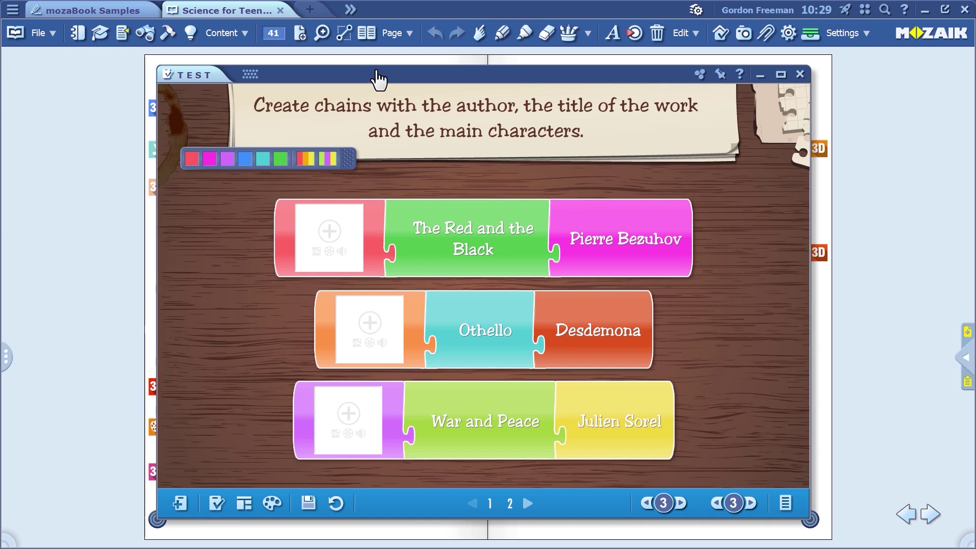
{"action": "left_click_drag", "start_coordinate": [377, 76], "coordinate": [459, 76]}
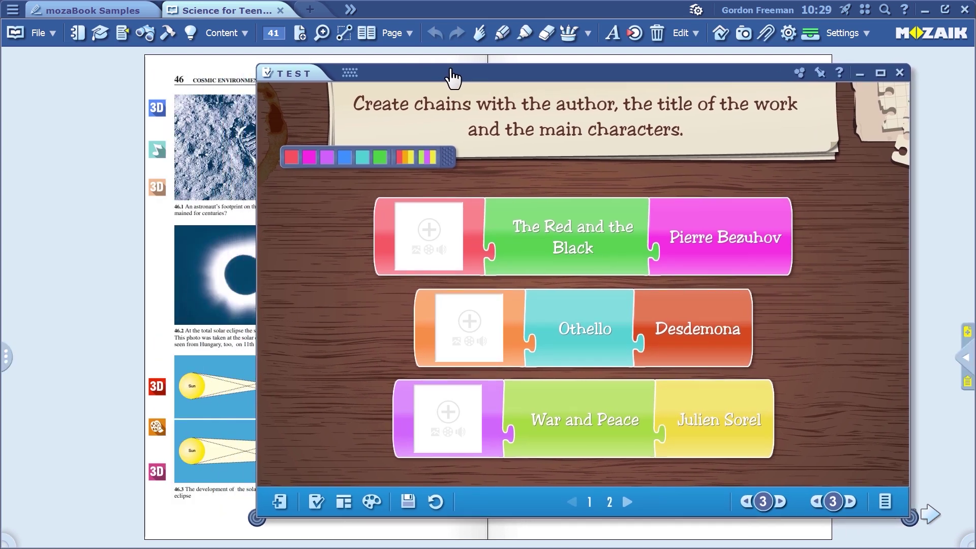
Open Hall of fame from the Tools panel, scrolling down to find it.
{"action": "left_click", "coordinate": [168, 33]}
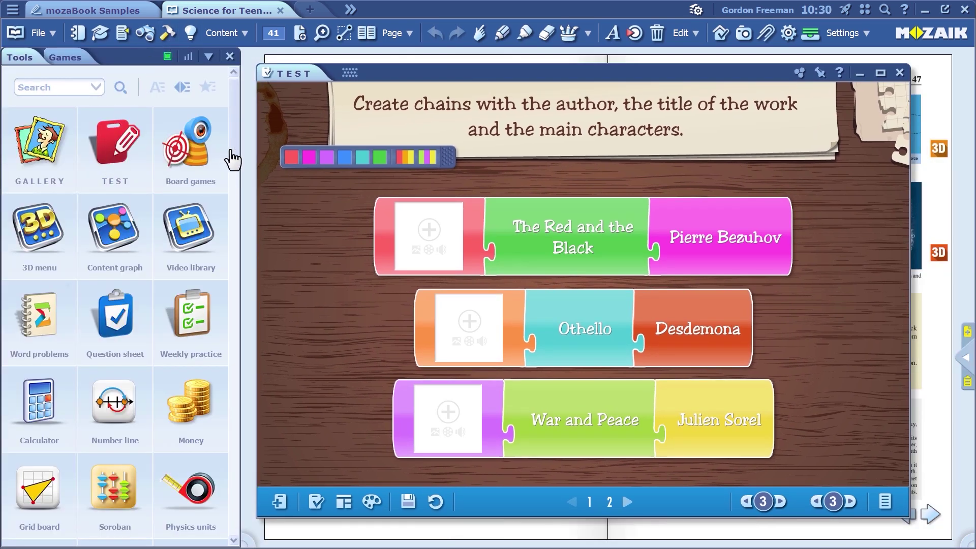
{"action": "left_click_drag", "start_coordinate": [235, 147], "coordinate": [244, 325]}
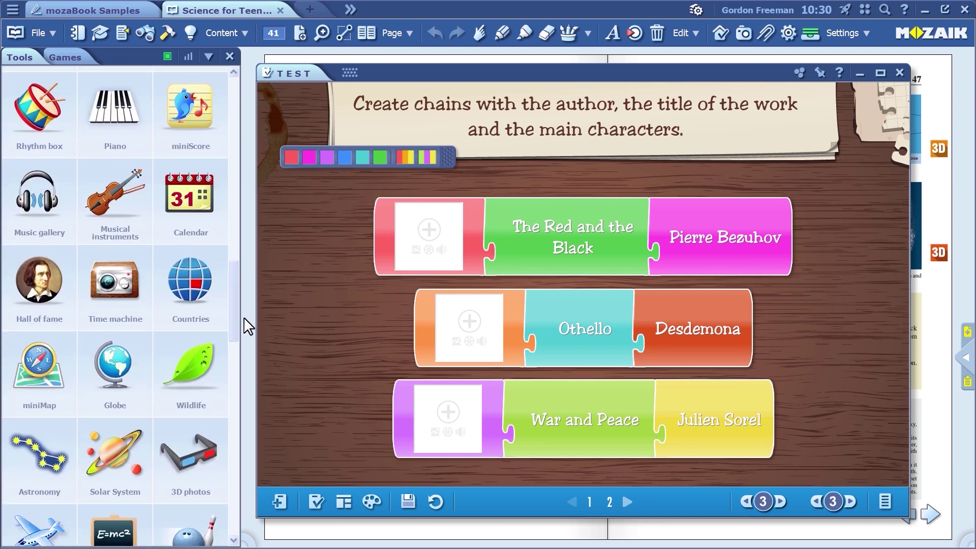
{"action": "left_click", "coordinate": [43, 294]}
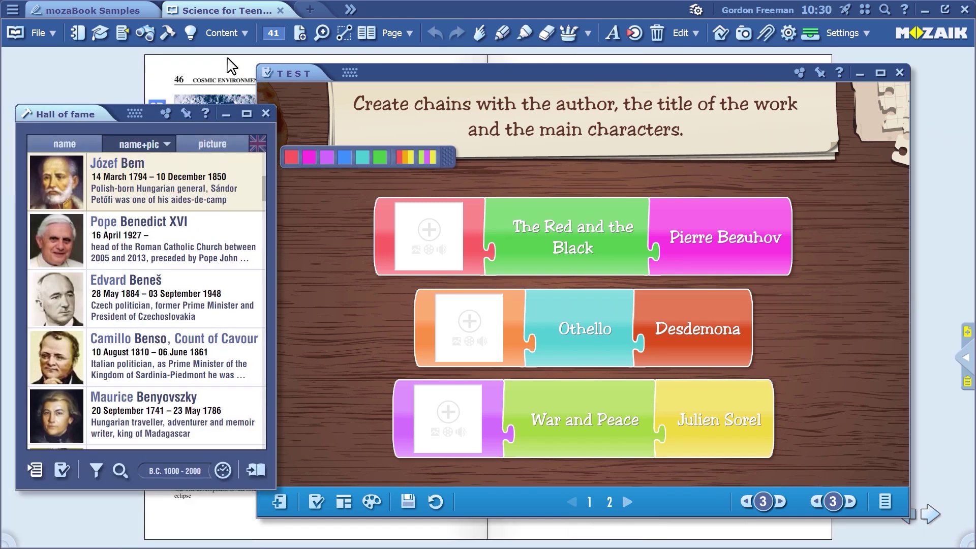
Search for Tolstoy and place his portrait in the first chain's picture slot.
{"action": "left_click", "coordinate": [121, 477]}
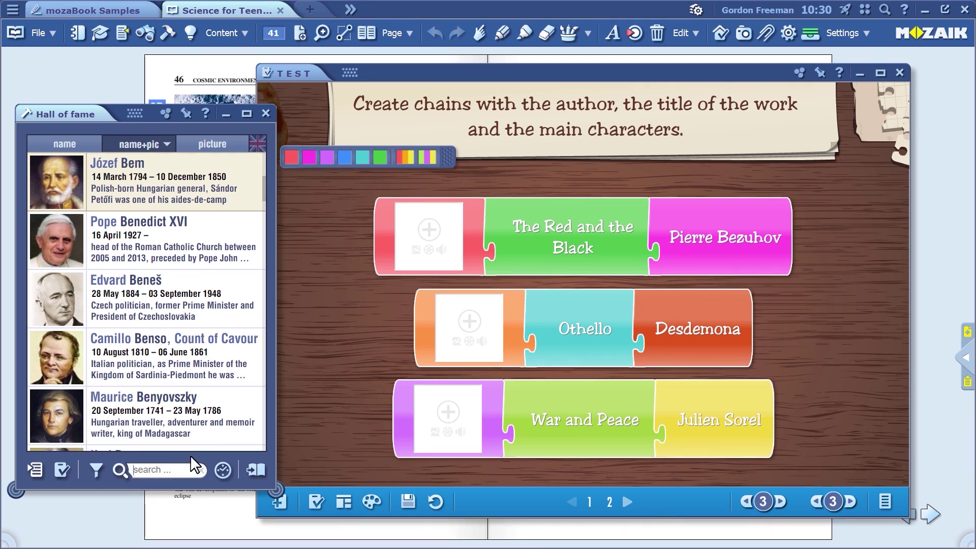
{"action": "type", "text": "tolsto"}
{"action": "left_click", "coordinate": [146, 184]}
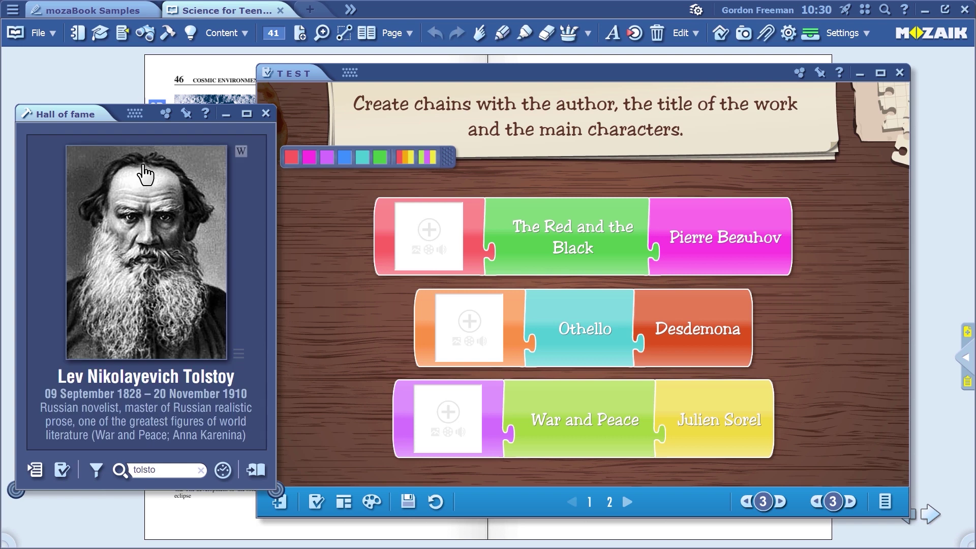
{"action": "left_click", "coordinate": [147, 225]}
{"action": "left_click_drag", "start_coordinate": [139, 297], "coordinate": [429, 240]}
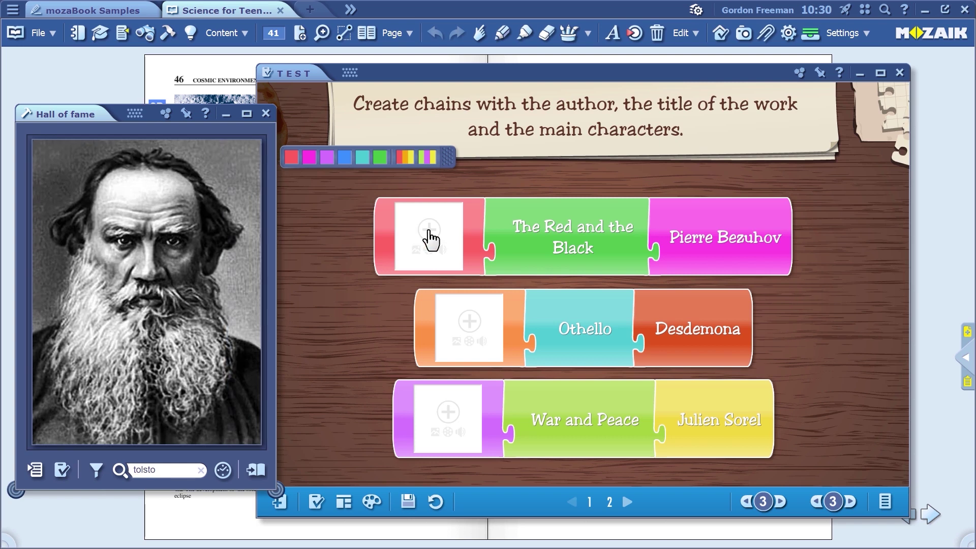
Search for Shakespeare and place his portrait in the Othello chain's picture slot.
{"action": "left_click", "coordinate": [165, 470]}
{"action": "type", "text": "shake"}
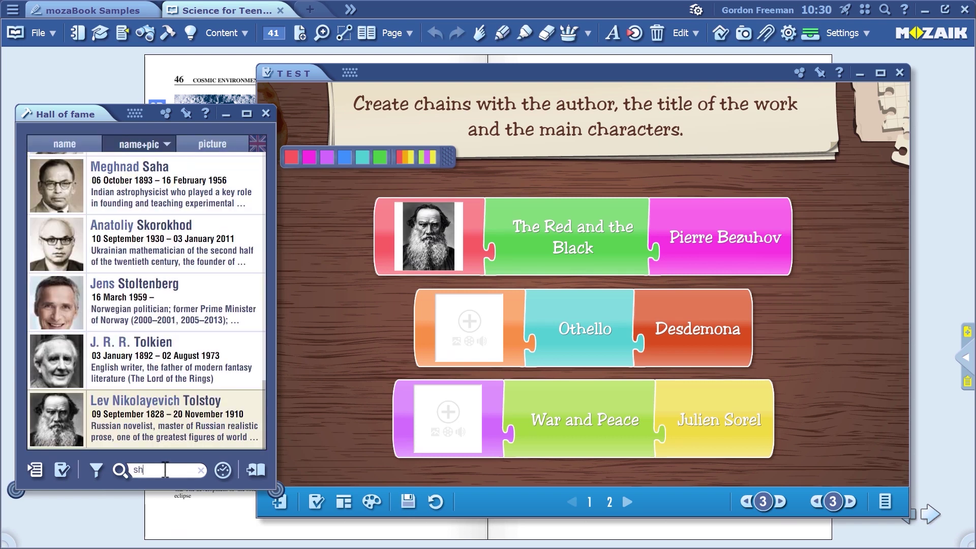
{"action": "left_click", "coordinate": [158, 414]}
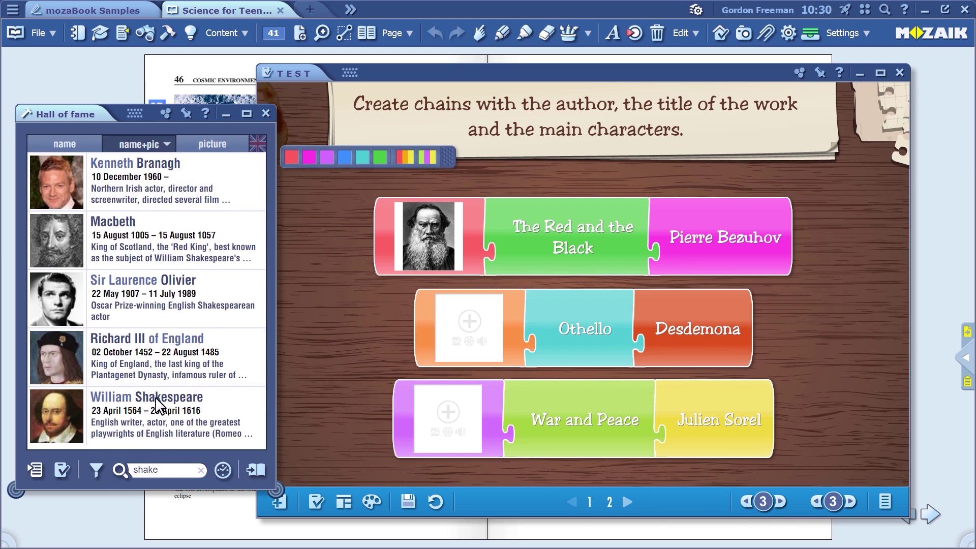
{"action": "left_click", "coordinate": [141, 315]}
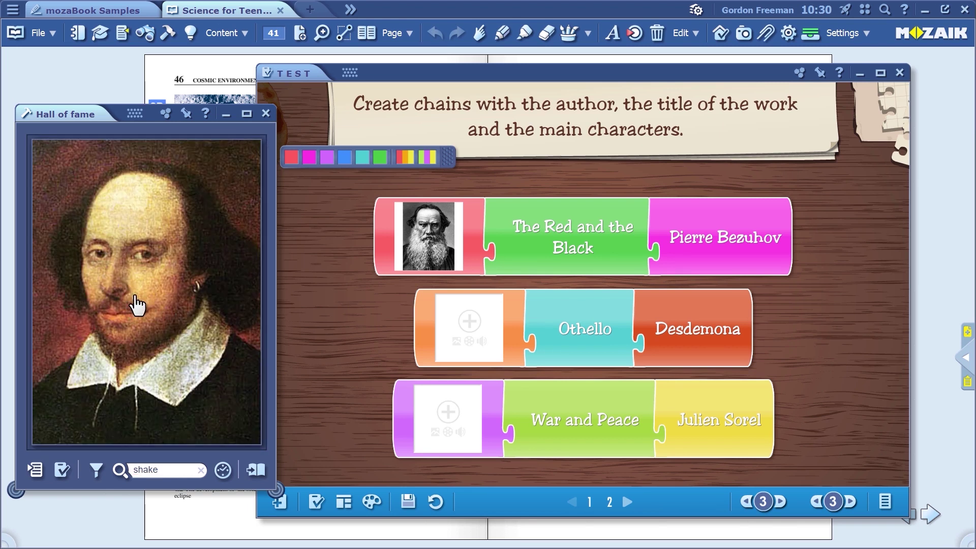
{"action": "left_click", "coordinate": [460, 335]}
Place Stendhal's portrait in the third chain's picture slot and close Hall of fame.
{"action": "left_click", "coordinate": [122, 471]}
{"action": "type", "text": "ste"}
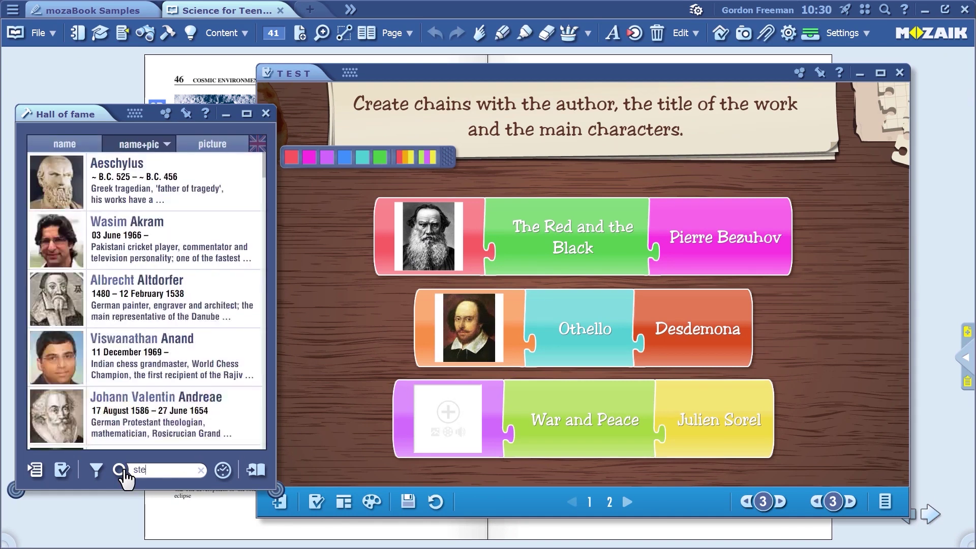
{"action": "type", "text": "ndhal"}
{"action": "left_click", "coordinate": [133, 201]}
{"action": "left_click", "coordinate": [144, 289]}
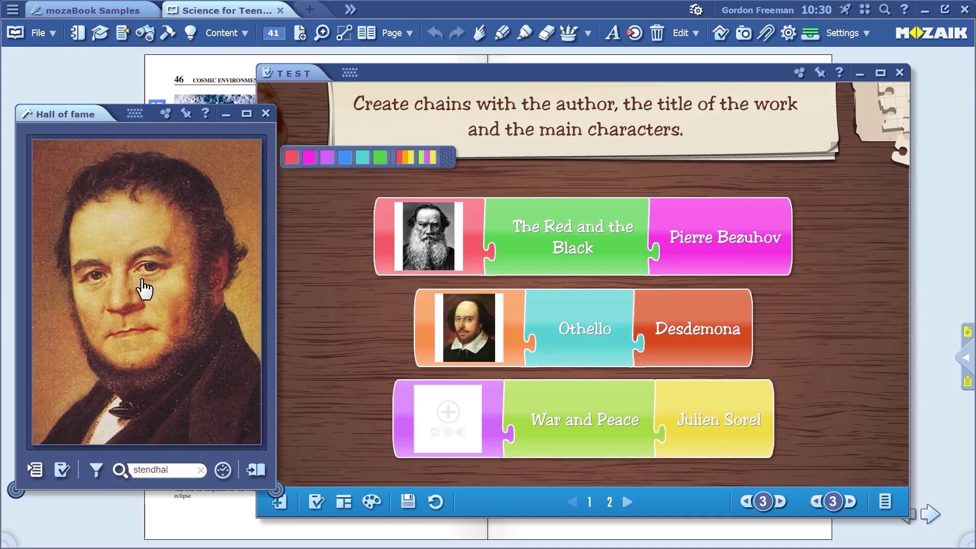
{"action": "left_click", "coordinate": [441, 429]}
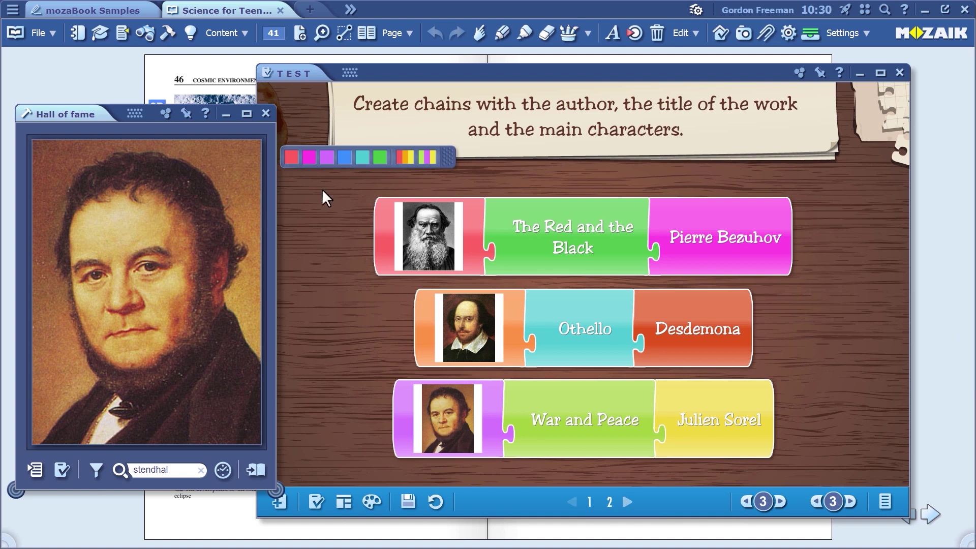
{"action": "left_click", "coordinate": [265, 113]}
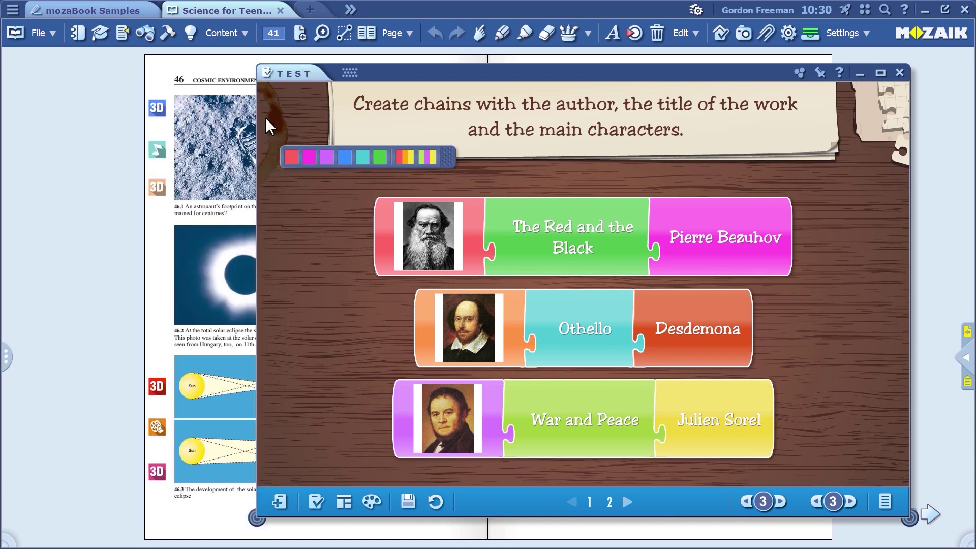